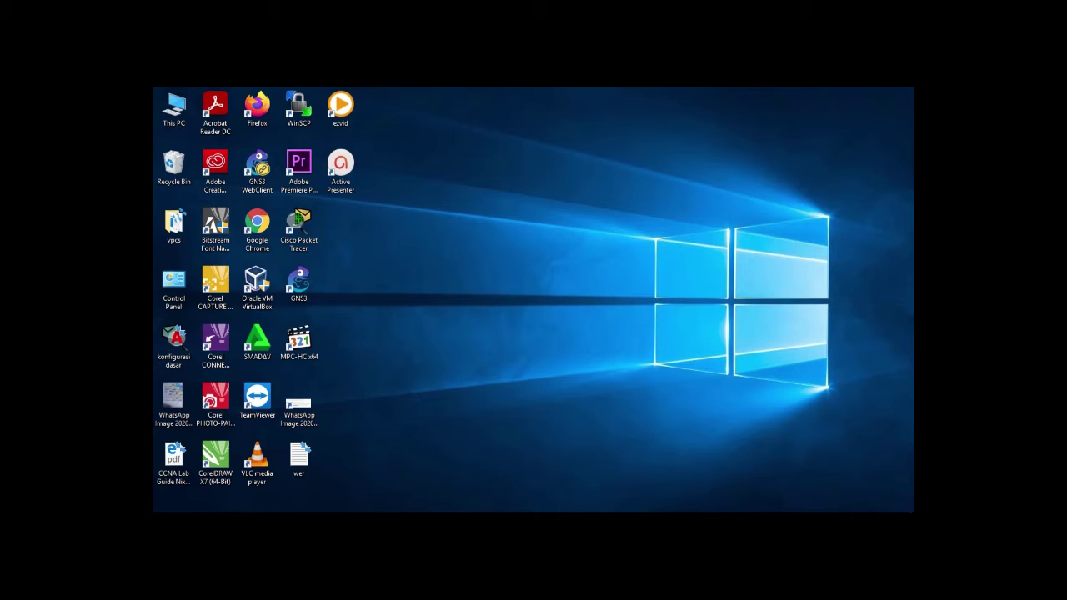
- Launch GNS3 and create a new project named Routing-Static
{"action": "double_click", "coordinate": [300, 284]}
{"action": "key", "text": "BackSpace"}
{"action": "key", "text": "BackSpace"}
{"action": "key", "text": "BackSpace"}
{"action": "key", "text": "BackSpace"}
{"action": "key", "text": "BackSpace"}
{"action": "key", "text": "BackSpace"}
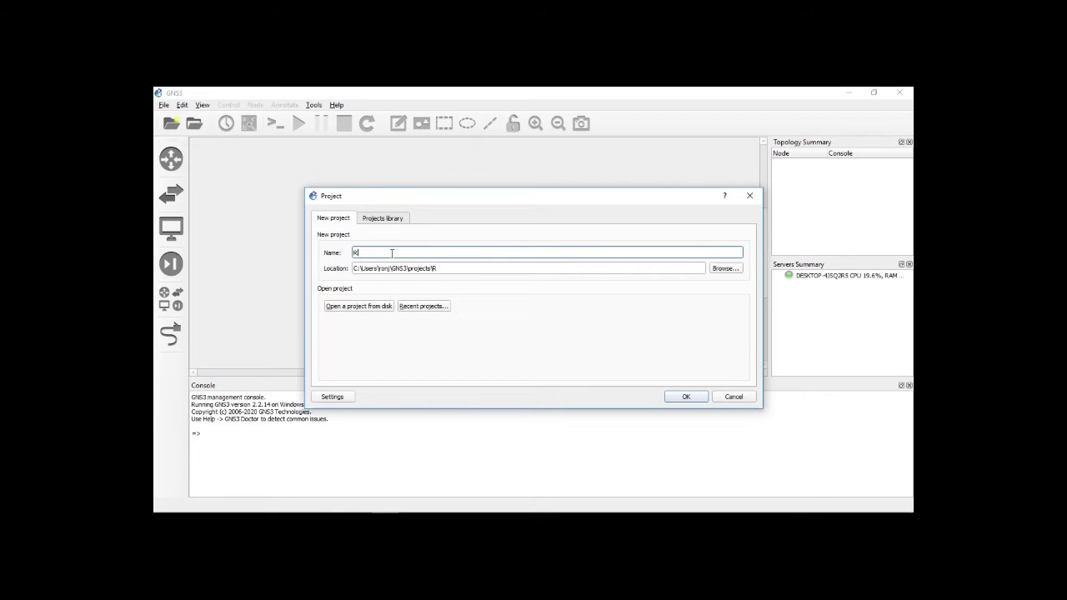
{"action": "type", "text": "Routing-Static"}
{"action": "left_click", "coordinate": [686, 397]}
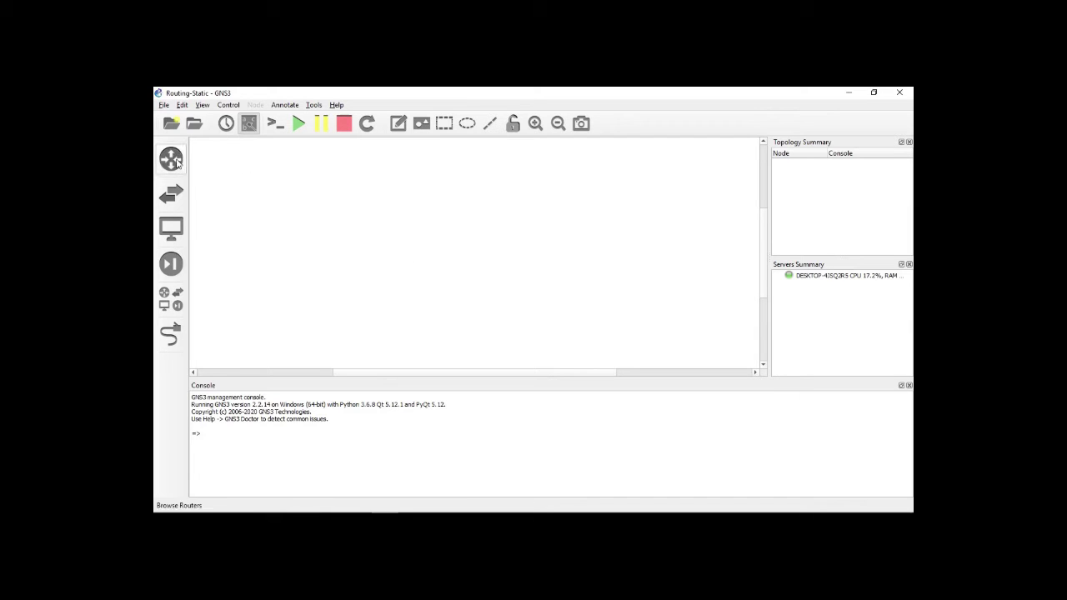
- Add two Cisco Router nodes side by side in the empty workspace, R2 beside R1 at the same height
{"action": "left_click", "coordinate": [171, 160]}
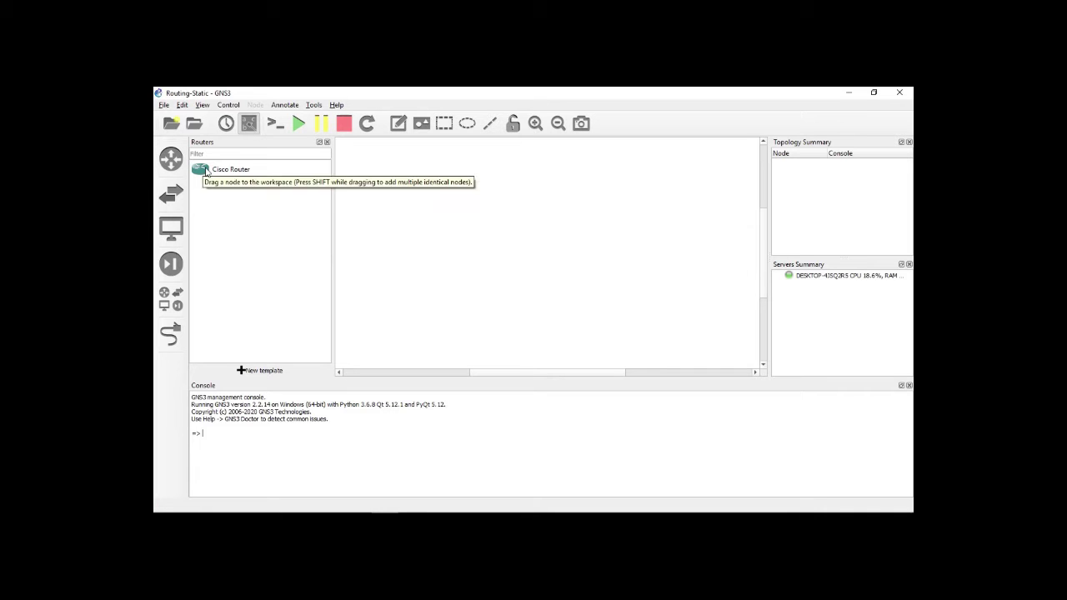
{"action": "left_click_drag", "start_coordinate": [205, 172], "coordinate": [584, 230]}
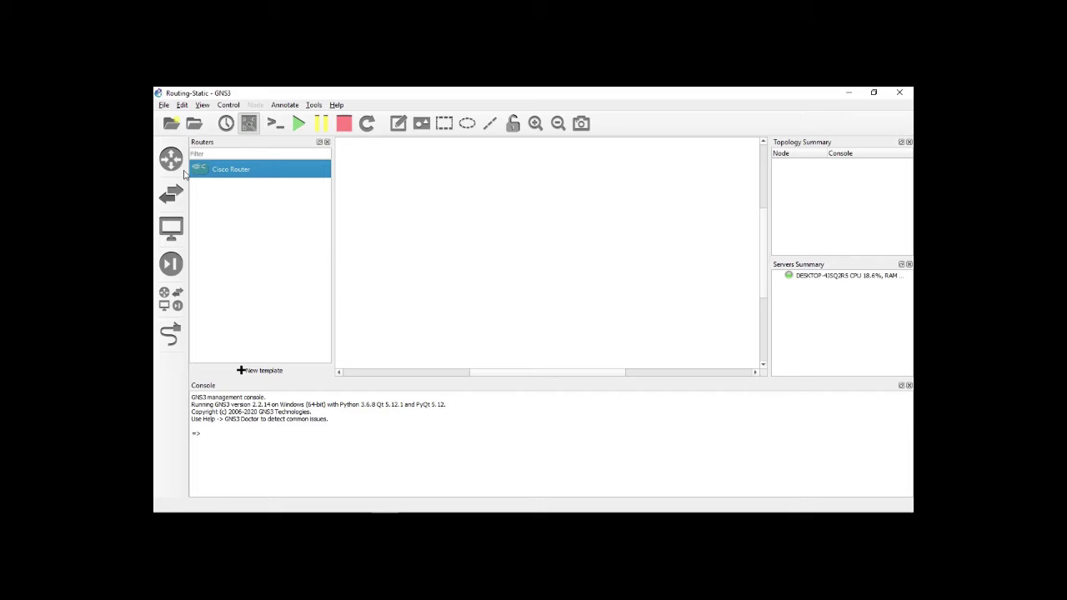
{"action": "left_click_drag", "start_coordinate": [240, 173], "coordinate": [472, 223]}
{"action": "left_click_drag", "start_coordinate": [599, 233], "coordinate": [599, 223]}
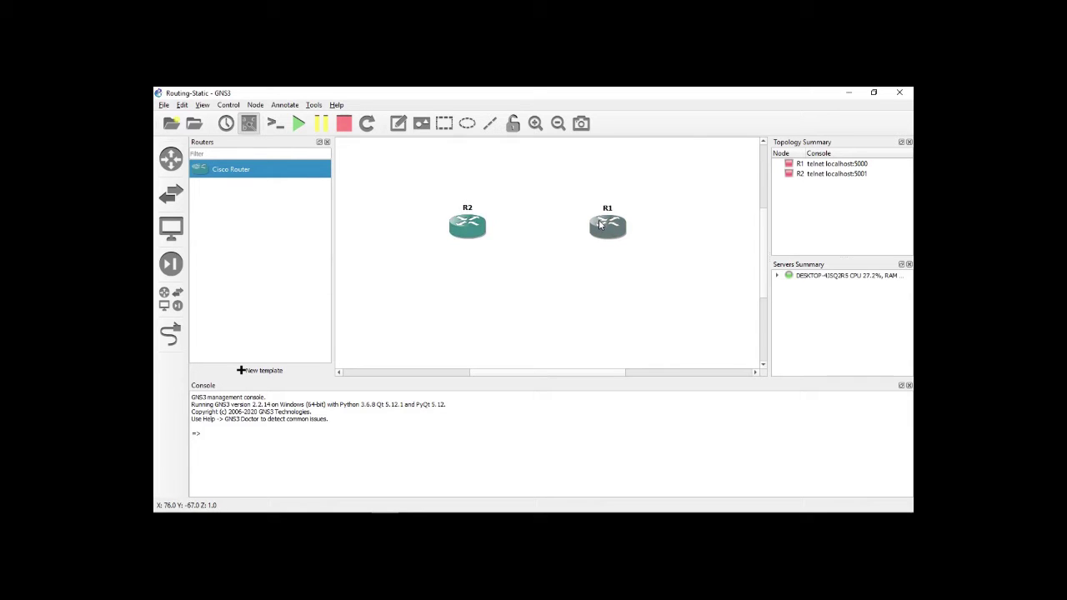
- Add two VPCS nodes below the routers and shift both routers slightly upward to balance the layout
{"action": "left_click", "coordinate": [171, 300]}
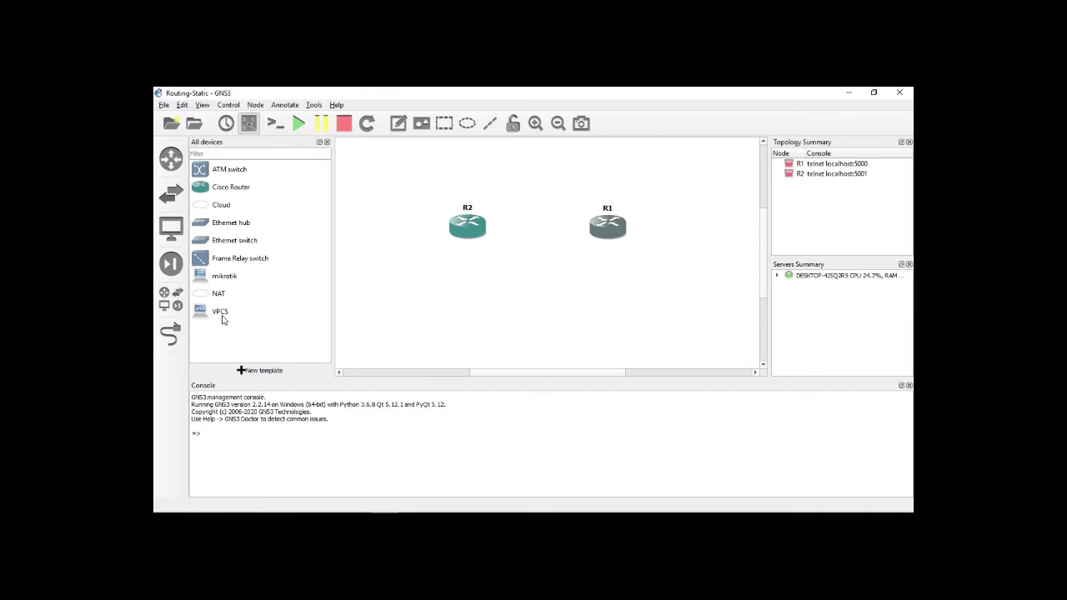
{"action": "left_click_drag", "start_coordinate": [215, 315], "coordinate": [640, 321]}
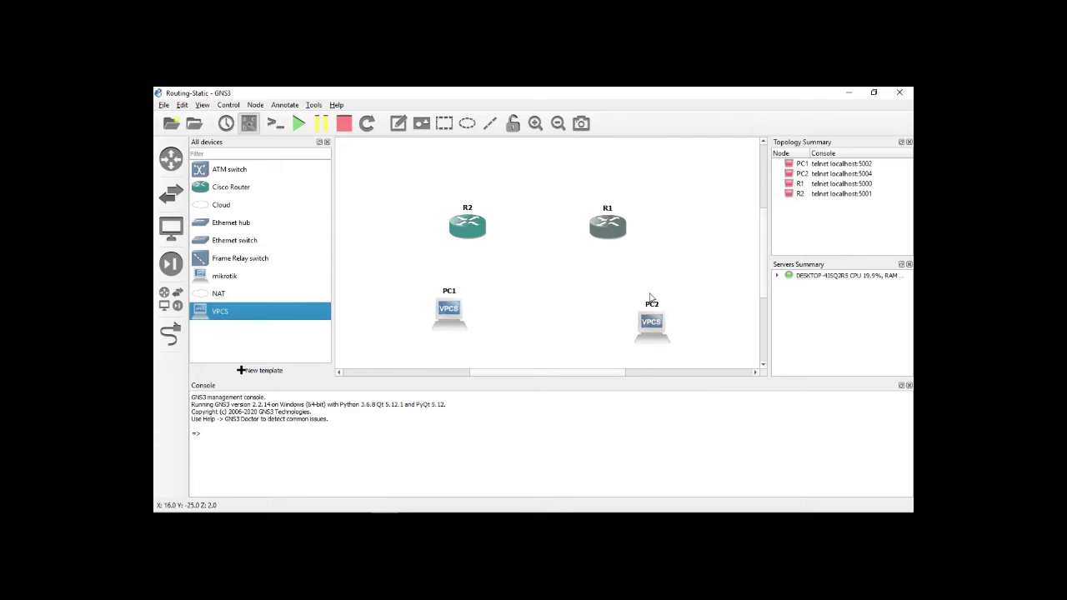
{"action": "left_click_drag", "start_coordinate": [472, 227], "coordinate": [511, 215]}
{"action": "left_click_drag", "start_coordinate": [606, 224], "coordinate": [613, 214]}
{"action": "left_click_drag", "start_coordinate": [512, 219], "coordinate": [498, 220]}
- Link R2's FastEthernet0/0 interface to PC1's Ethernet0 interface
{"action": "left_click", "coordinate": [170, 335]}
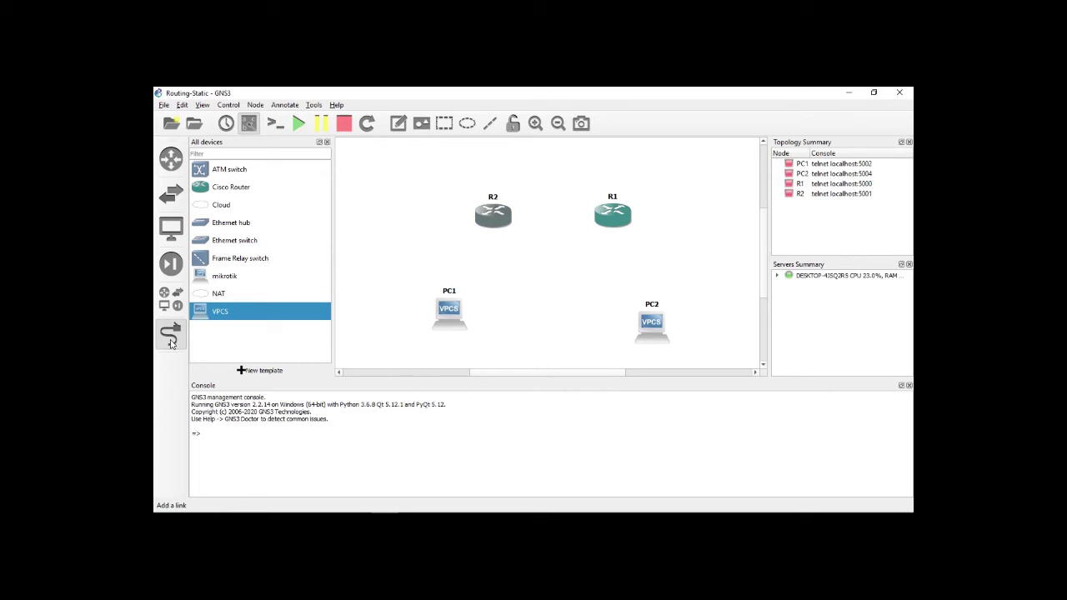
{"action": "left_click", "coordinate": [493, 215]}
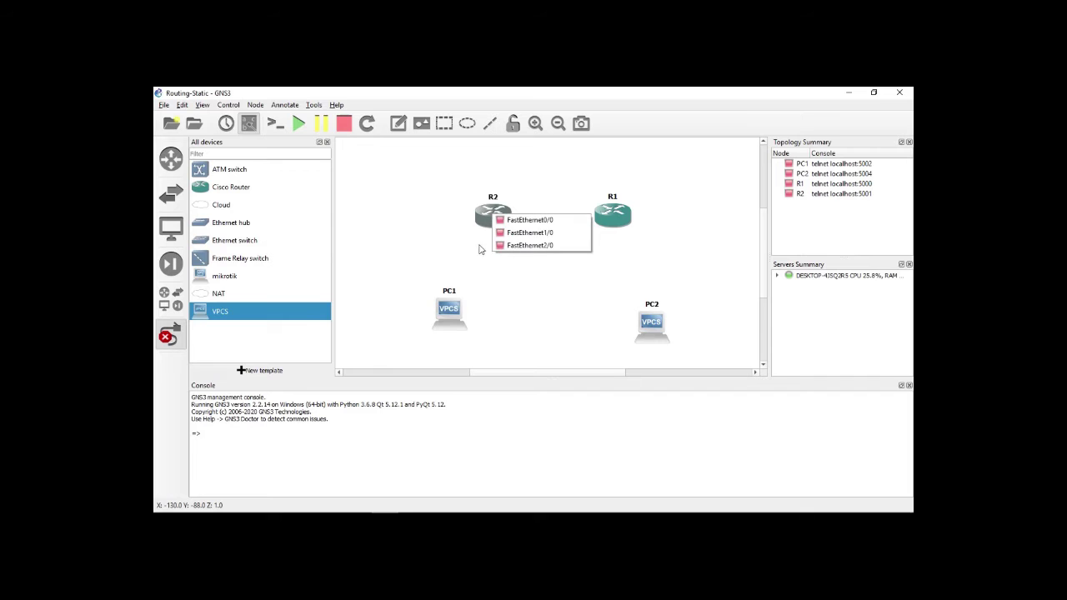
{"action": "left_click", "coordinate": [521, 220]}
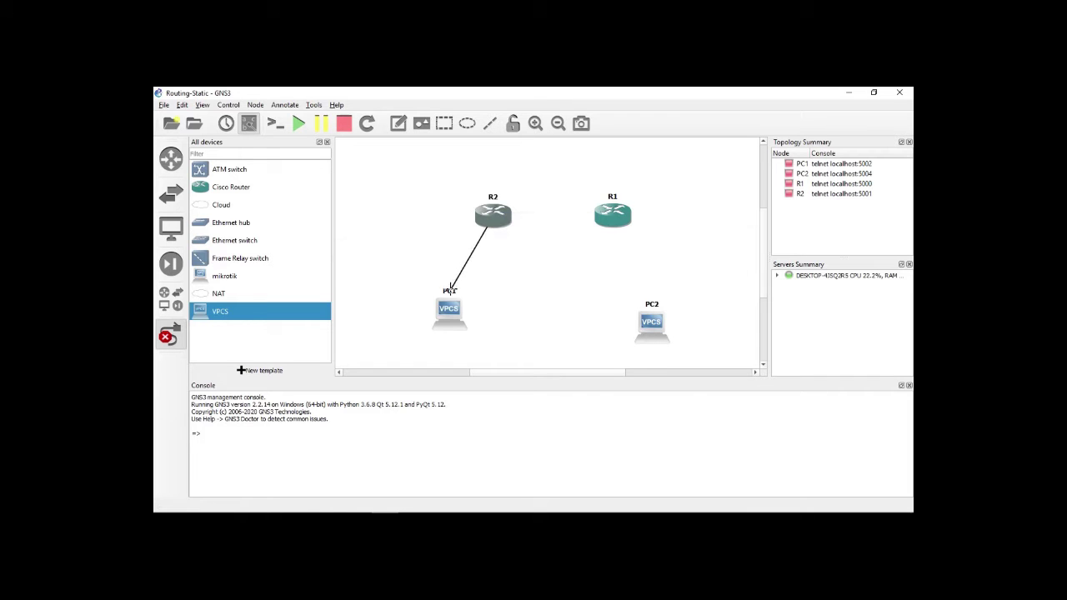
{"action": "left_click", "coordinate": [451, 311]}
{"action": "left_click", "coordinate": [473, 318]}
- Link R2's FastEthernet1/0 interface to R1's FastEthernet0/0 interface
{"action": "left_click", "coordinate": [499, 216]}
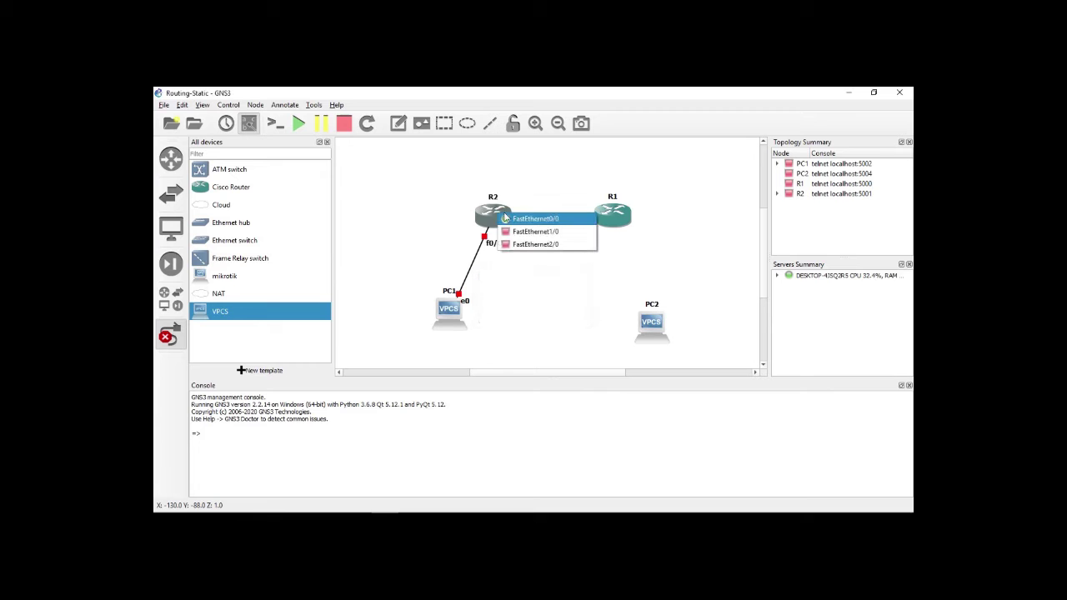
{"action": "left_click", "coordinate": [523, 231]}
{"action": "left_click", "coordinate": [610, 213]}
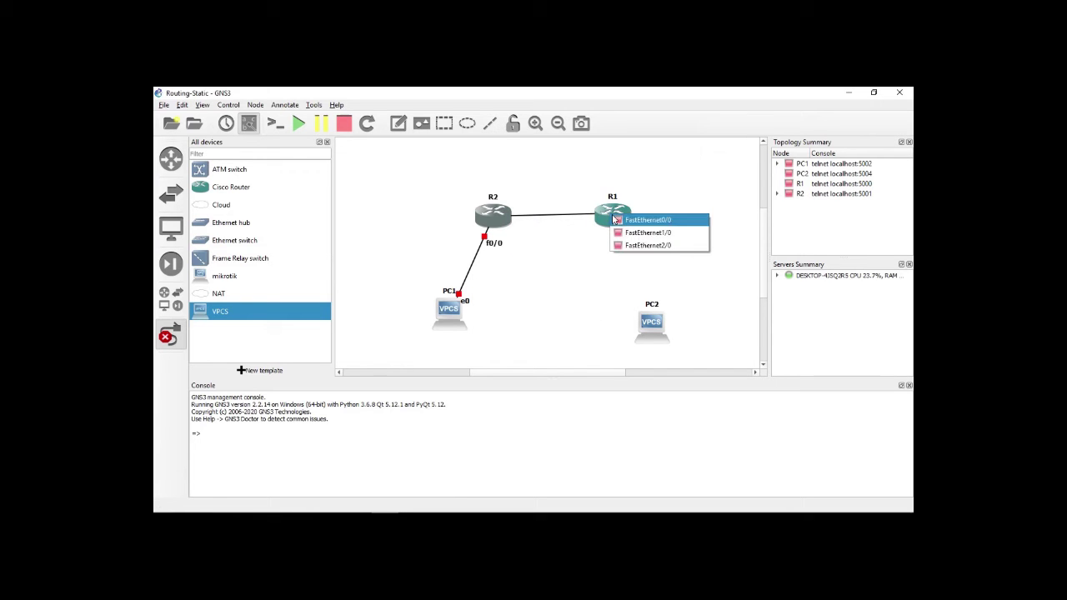
{"action": "left_click", "coordinate": [631, 222]}
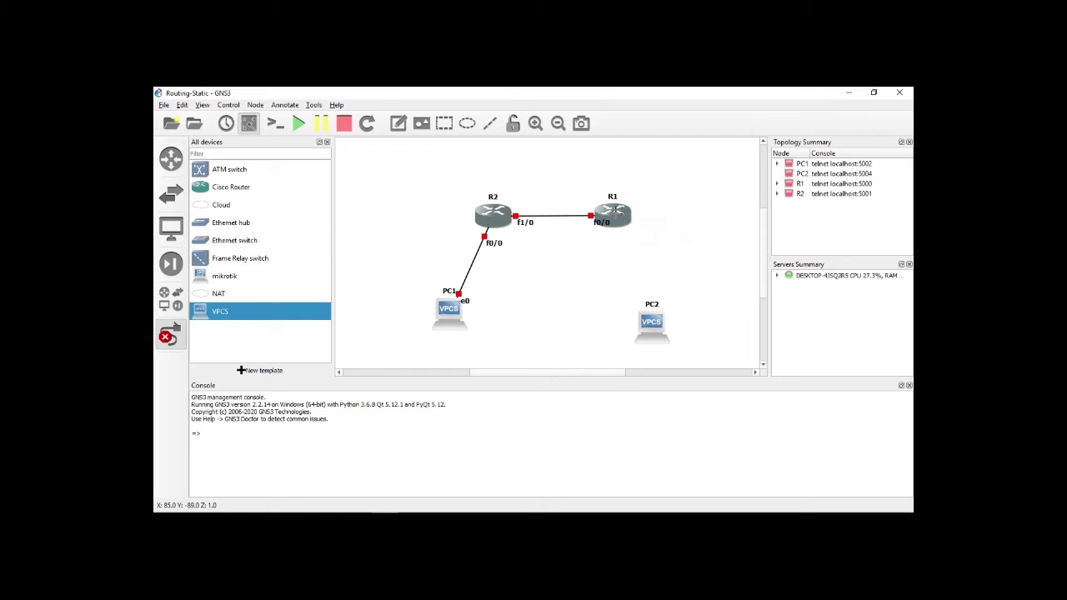
- Link R1's FastEthernet1/0 interface to PC2's Ethernet0 interface
{"action": "left_click", "coordinate": [631, 224]}
{"action": "left_click", "coordinate": [639, 237]}
{"action": "left_click", "coordinate": [658, 326]}
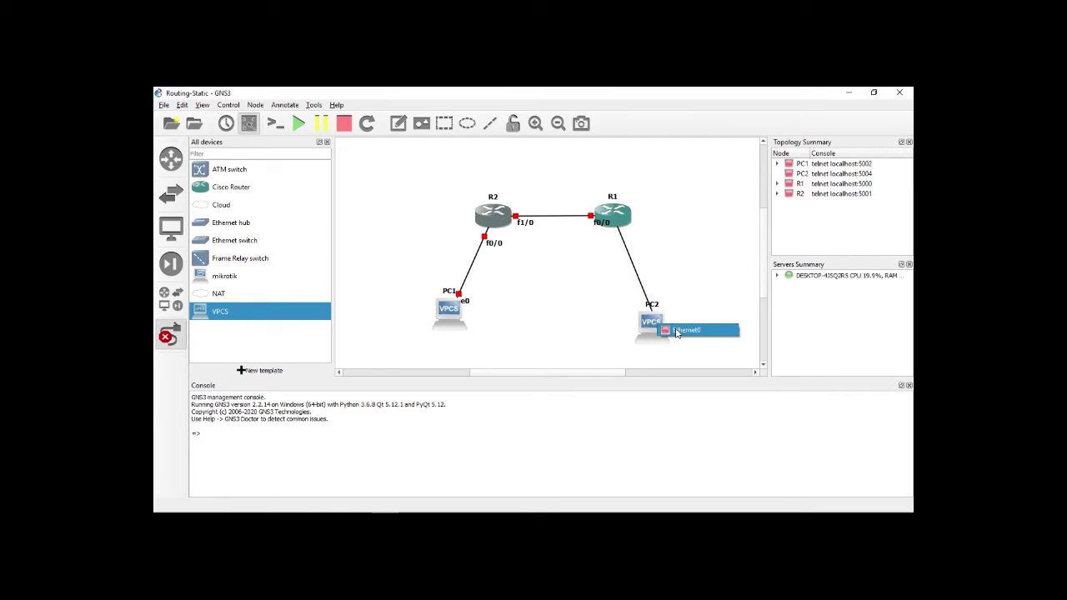
{"action": "left_click", "coordinate": [677, 331]}
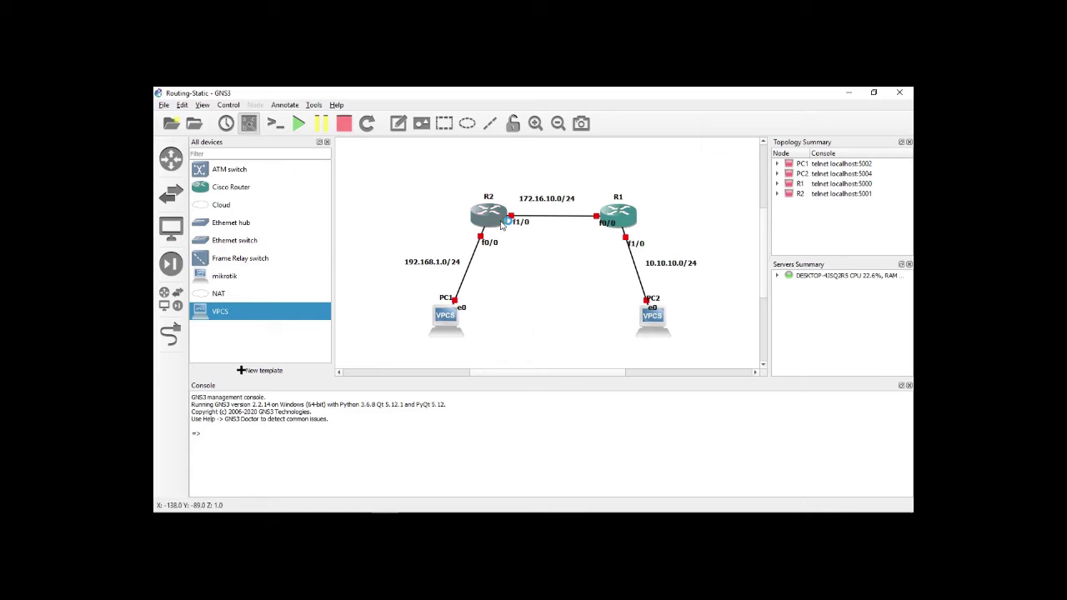
{"action": "mouse_move", "coordinate": [503, 225]}
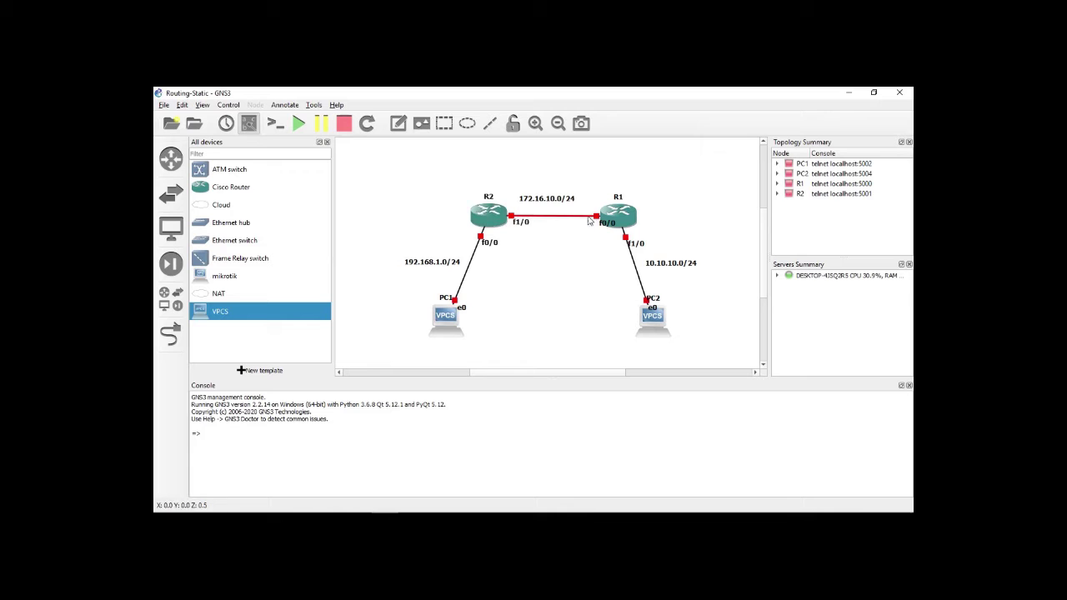
{"action": "left_click", "coordinate": [645, 302]}
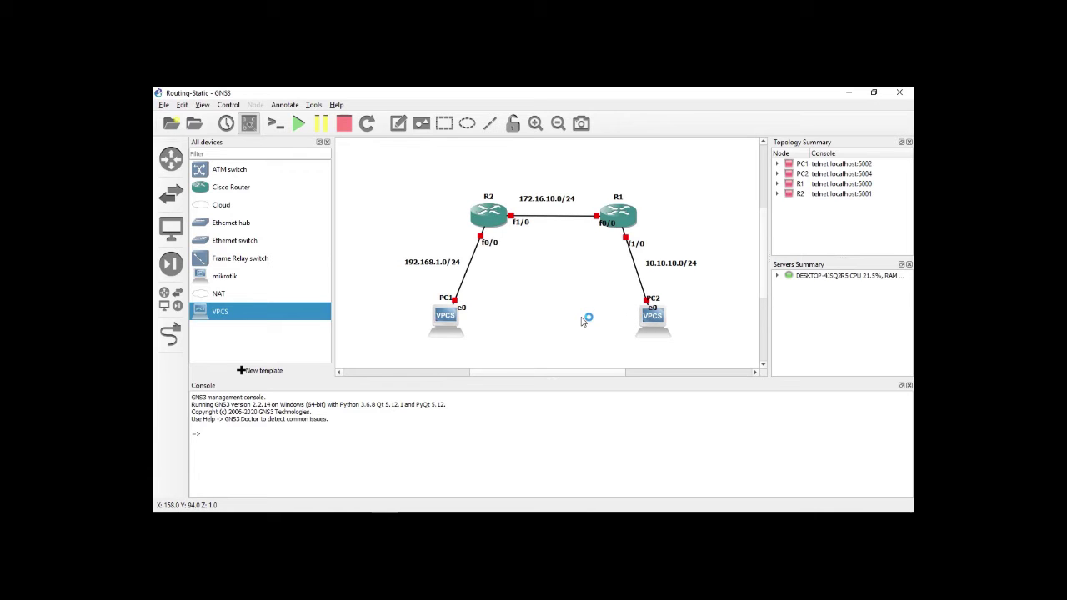
- Select the whole topology, start all devices and open the consoles of both routers and both PCs
{"action": "left_click_drag", "start_coordinate": [397, 171], "coordinate": [722, 351]}
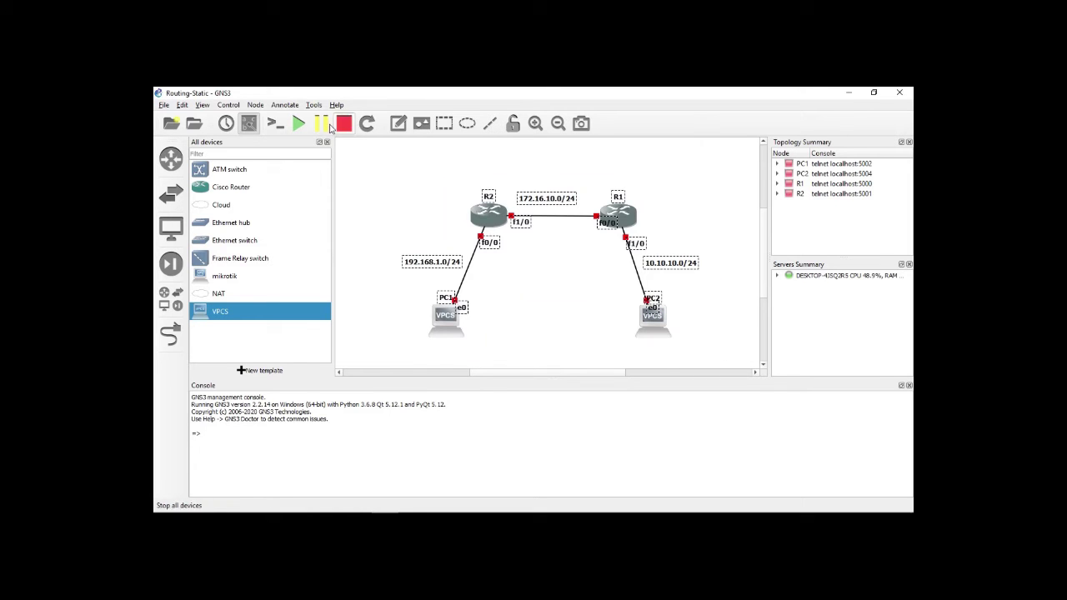
{"action": "left_click", "coordinate": [298, 124]}
{"action": "double_click", "coordinate": [486, 203]}
{"action": "left_click_drag", "start_coordinate": [598, 291], "coordinate": [626, 304]}
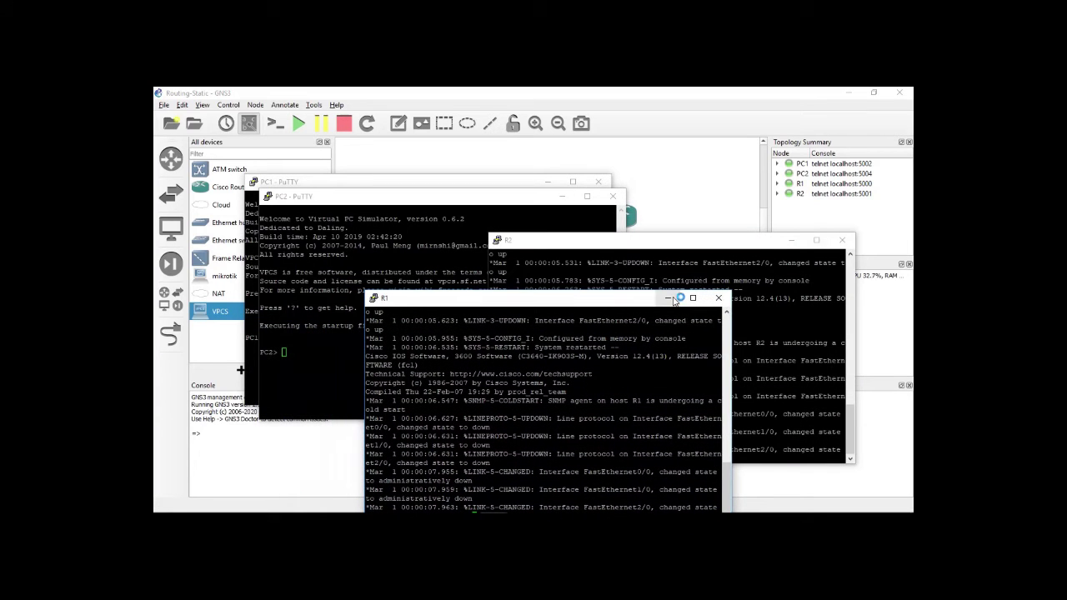
- Minimize the PC1, PC2 and R1 consoles and reposition the R2 console below the routers
{"action": "left_click", "coordinate": [562, 197]}
{"action": "left_click", "coordinate": [547, 181]}
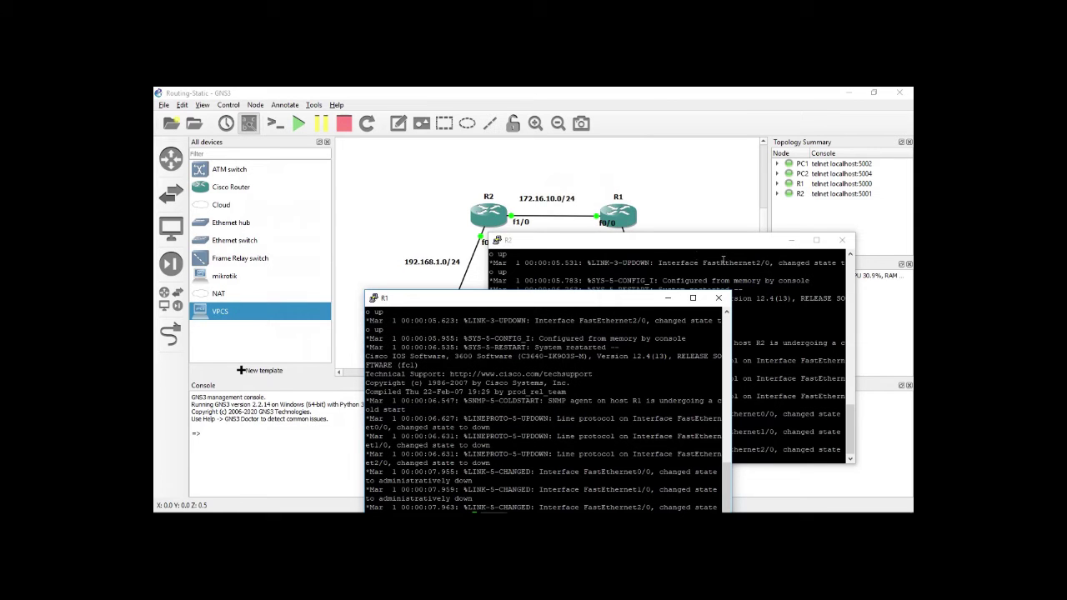
{"action": "left_click", "coordinate": [668, 298]}
{"action": "left_click_drag", "start_coordinate": [718, 246], "coordinate": [625, 263]}
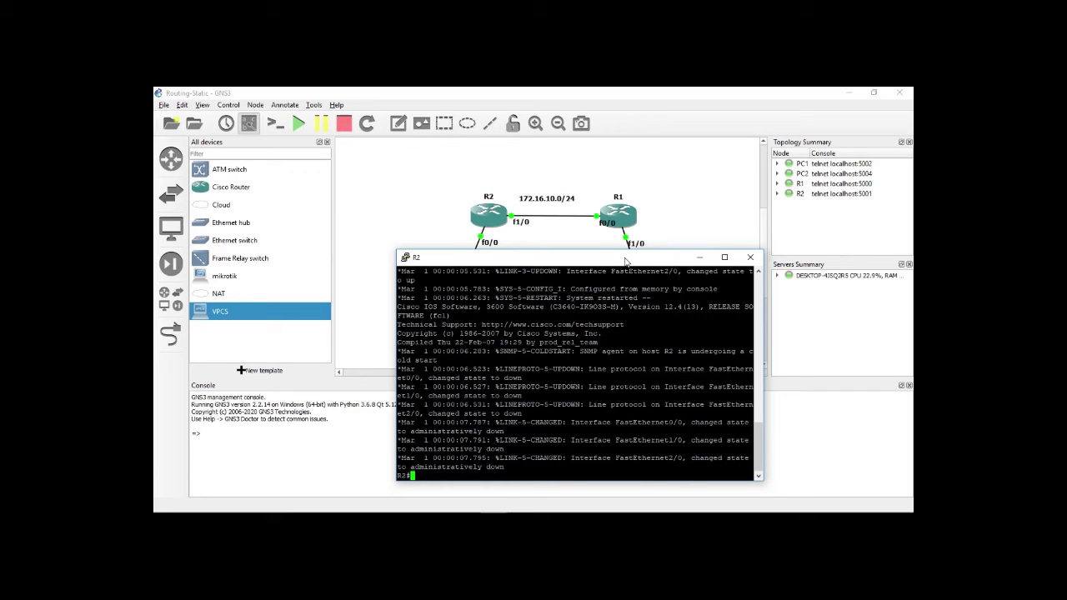
- Enter global configuration mode on R2 with conf t and open interface fastEthernet 0/0 for configuration
{"action": "type", "text": "conf t"}
{"action": "key", "text": "Return"}
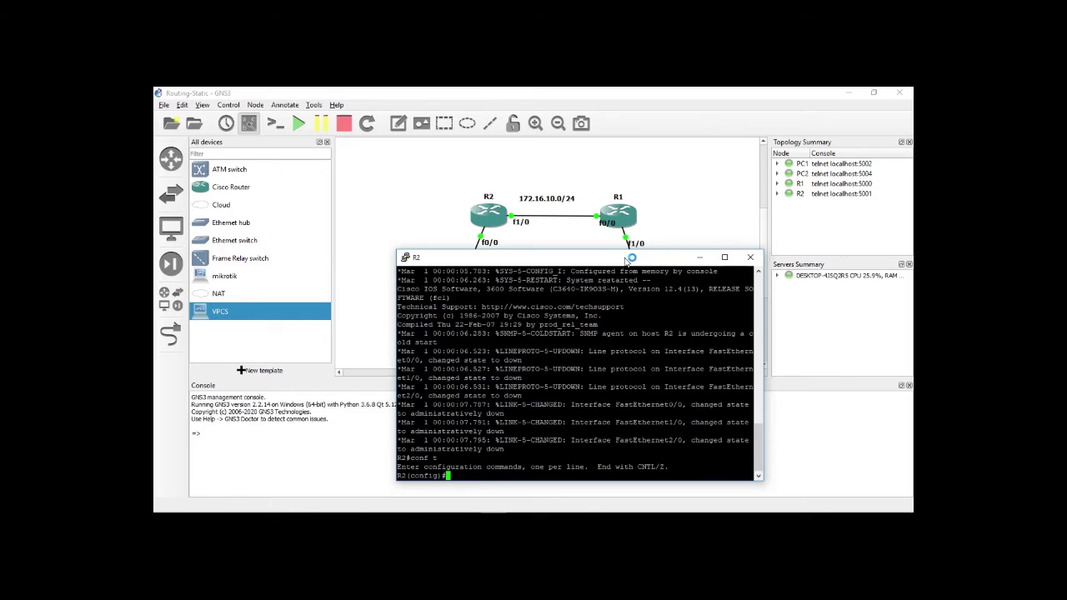
{"action": "type", "text": "inter"}
{"action": "key", "text": "Tab"}
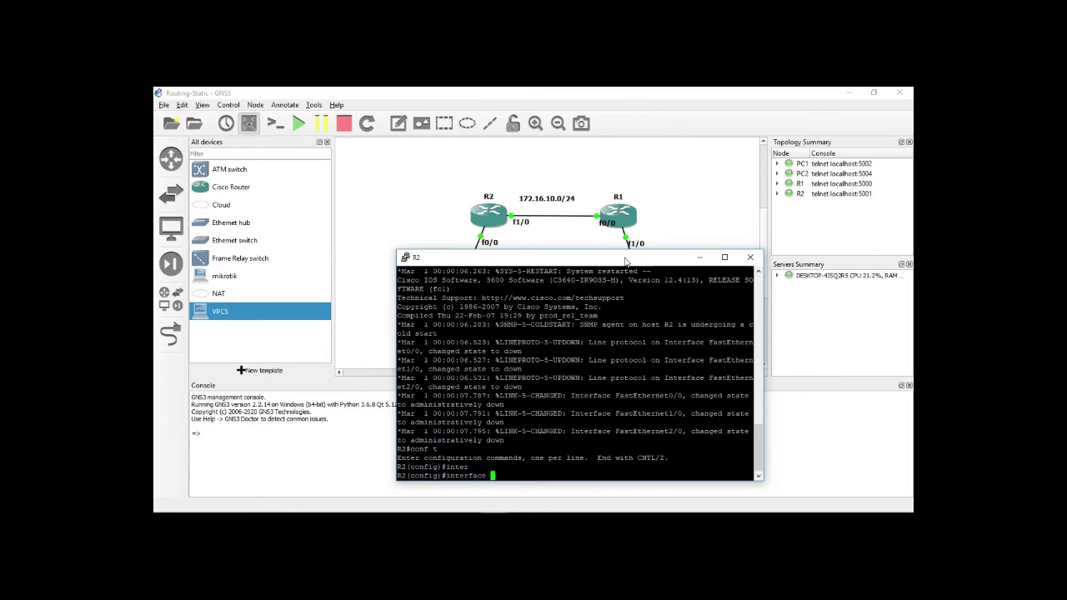
{"action": "type", "text": "fa"}
{"action": "key", "text": "Tab"}
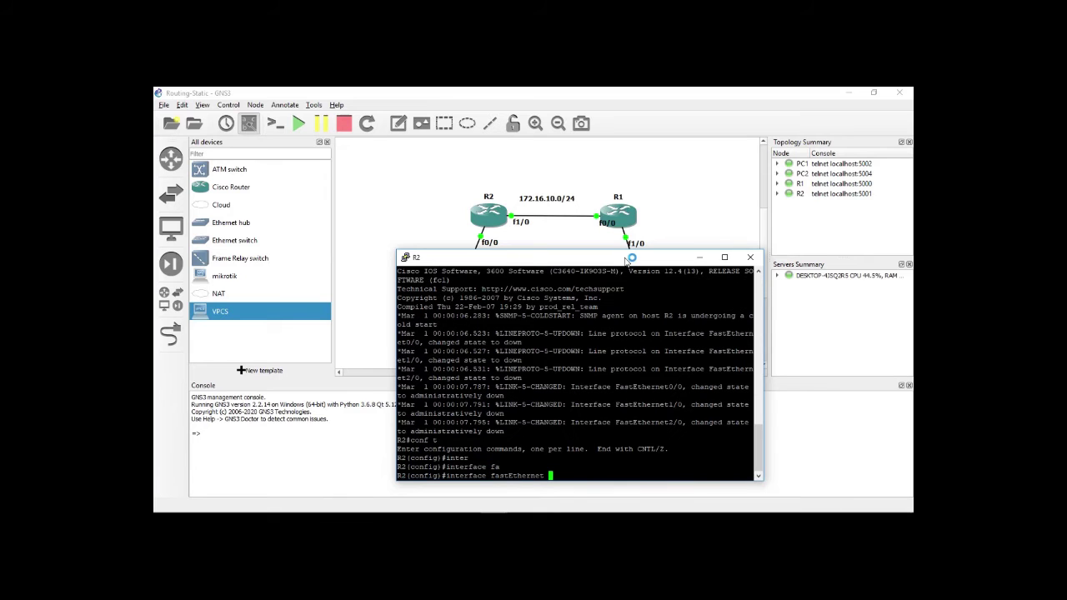
{"action": "type", "text": "0/0"}
{"action": "key", "text": "Return"}
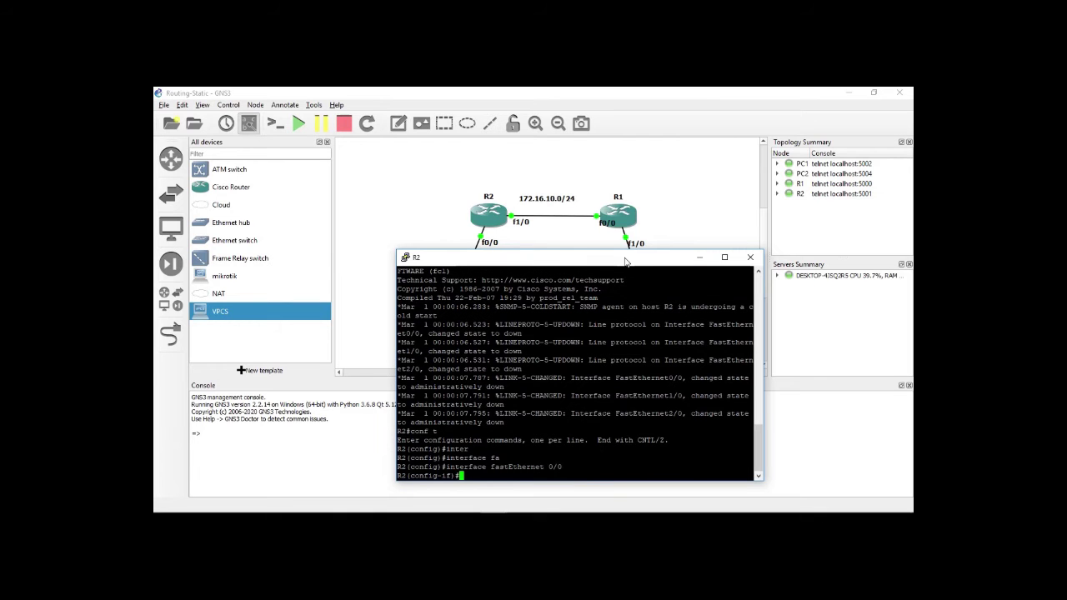
- Assign IP address 192.168.1.1 with mask 255.255.255.0 to R2's fastEthernet 0/0 and exit the interface configuration
{"action": "left_click_drag", "start_coordinate": [553, 261], "coordinate": [646, 260]}
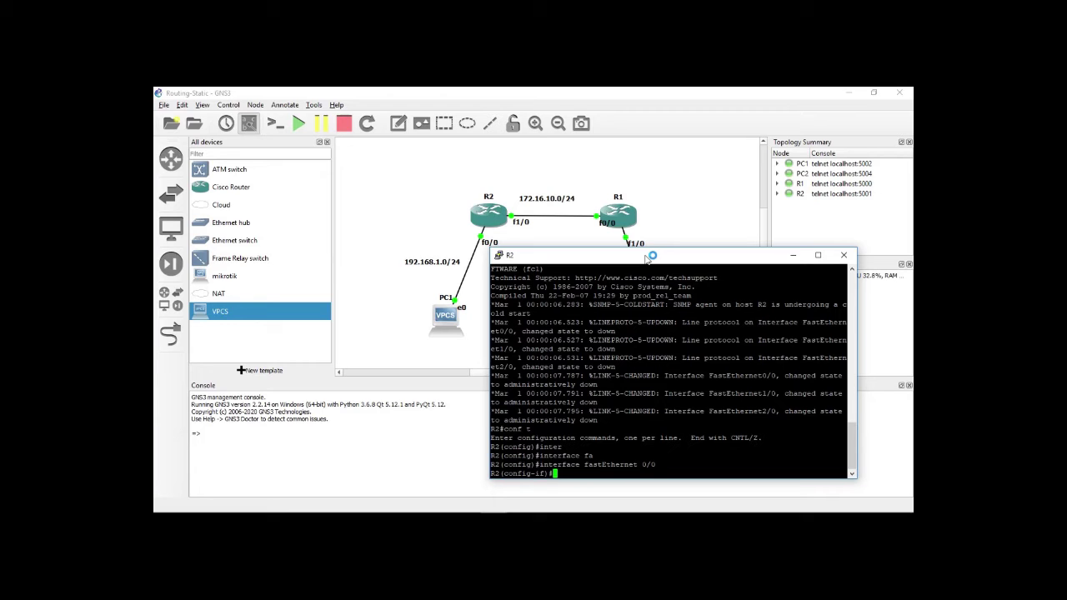
{"action": "type", "text": "ip add"}
{"action": "key", "text": "Tab"}
{"action": "type", "text": "192"}
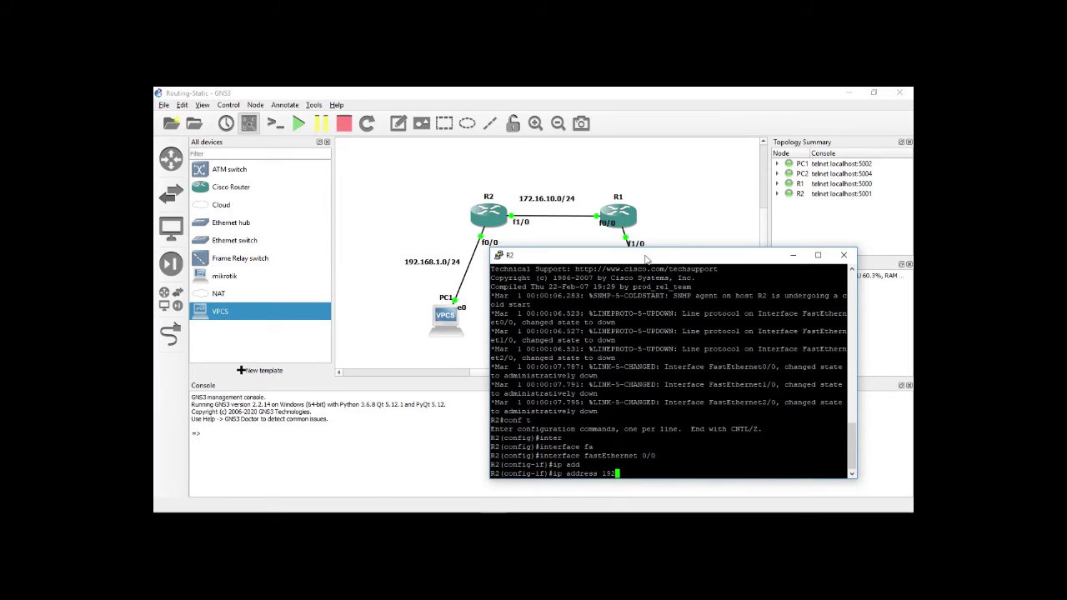
{"action": "type", "text": ".168.1.1 255.255.255.0"}
{"action": "key", "text": "Return"}
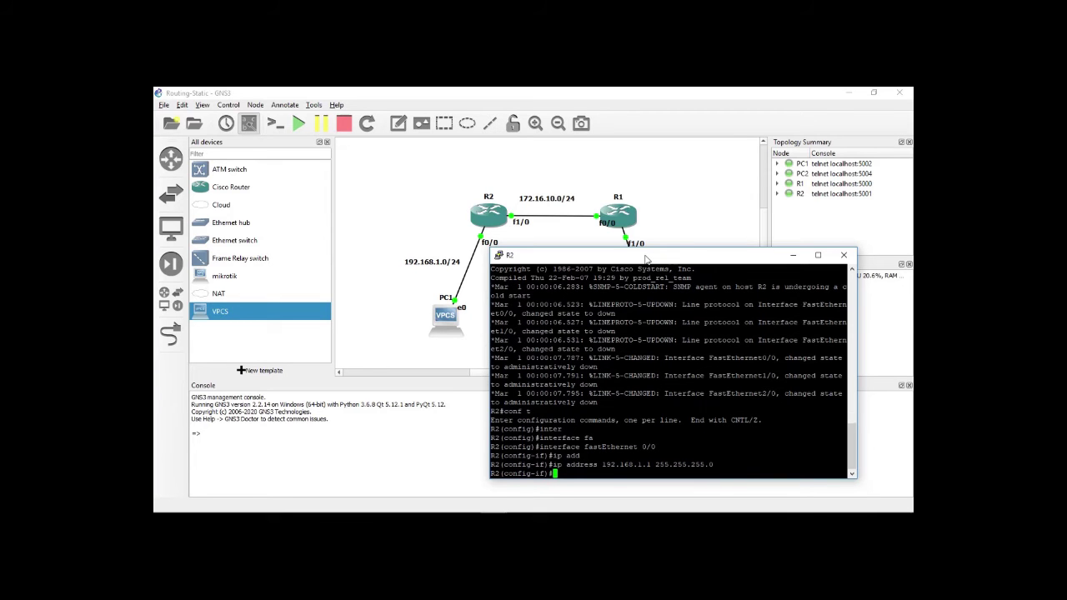
{"action": "type", "text": "ex"}
{"action": "key", "text": "Return"}
- Enter the configuration of interface fastEthernet 1/0 on R2
{"action": "type", "text": "in"}
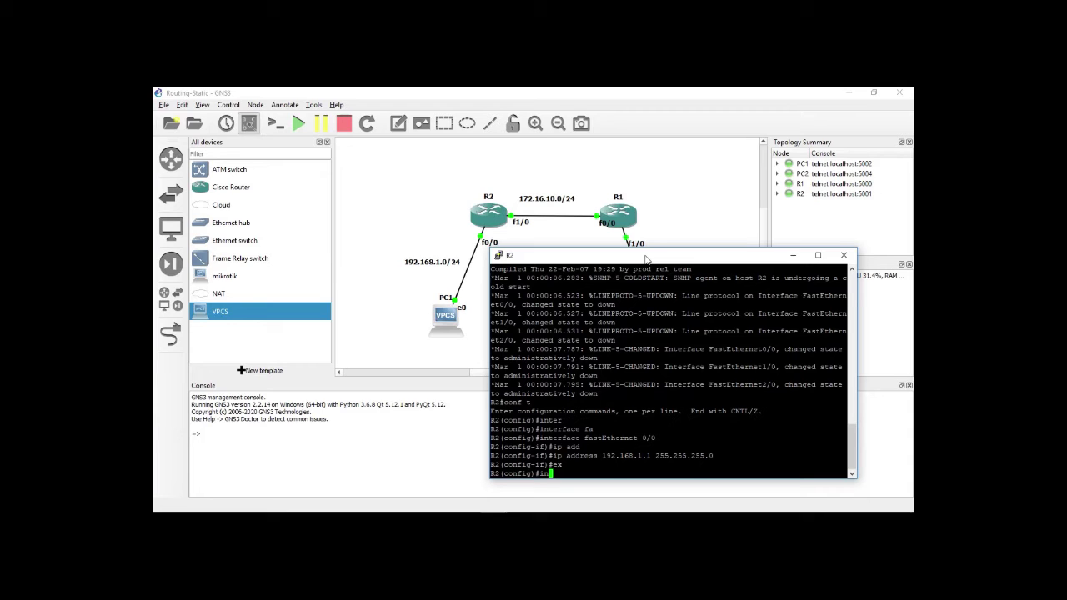
{"action": "type", "text": "in"}
{"action": "key", "text": "Tab"}
{"action": "key", "text": "BackSpace"}
{"action": "key", "text": "BackSpace"}
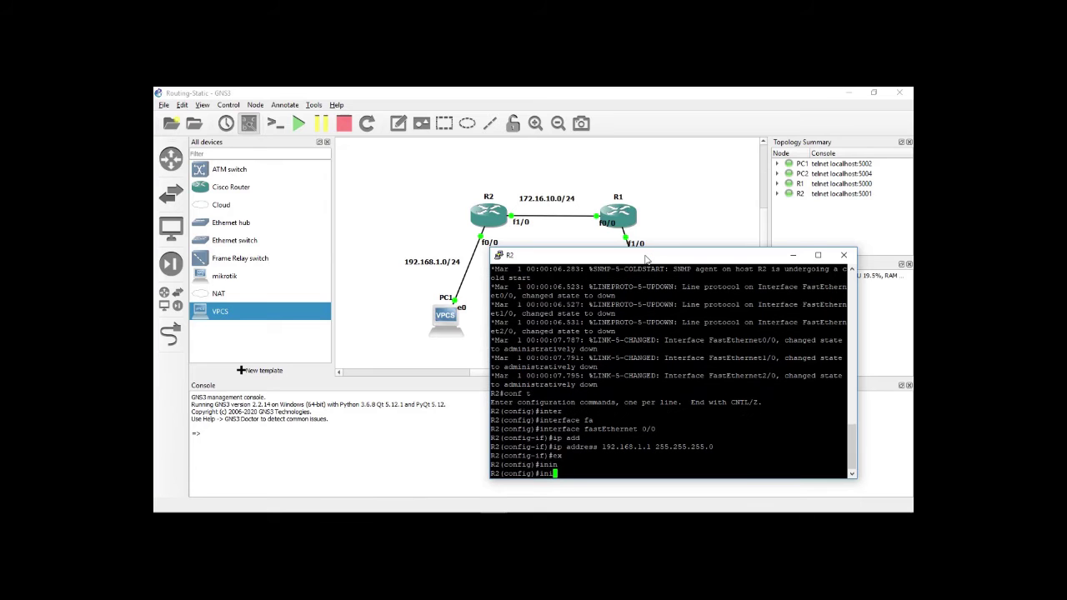
{"action": "key", "text": "Tab"}
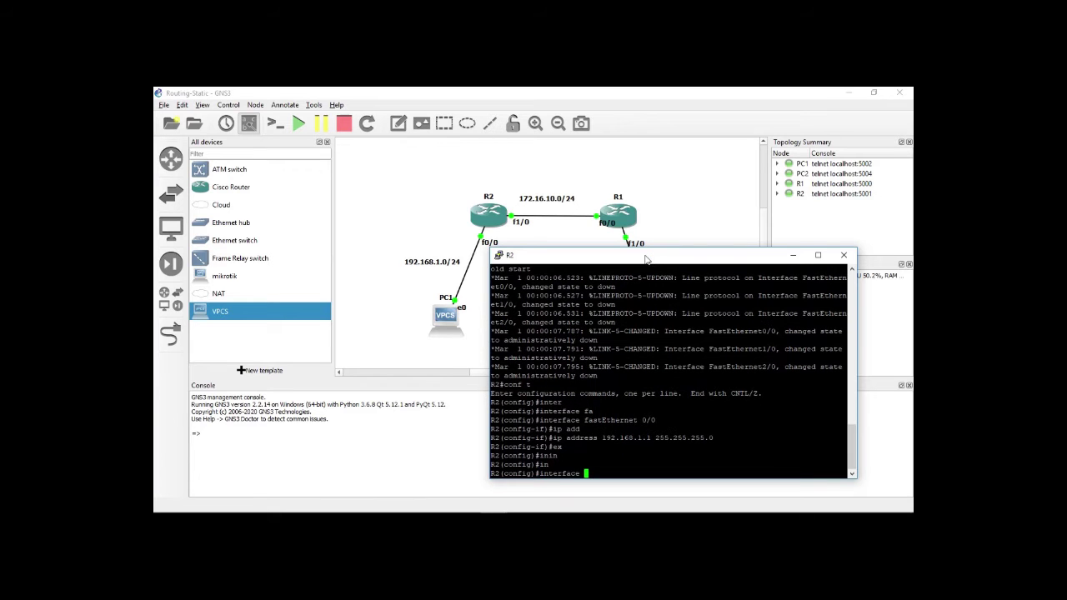
{"action": "type", "text": "fa"}
{"action": "key", "text": "Tab"}
{"action": "type", "text": "1/0"}
{"action": "key", "text": "Return"}
- Assign IP address 172.16.10.1 with mask 255.255.255.0 to R2's fastEthernet 1/0
{"action": "type", "text": "i"}
{"action": "type", "text": "p add"}
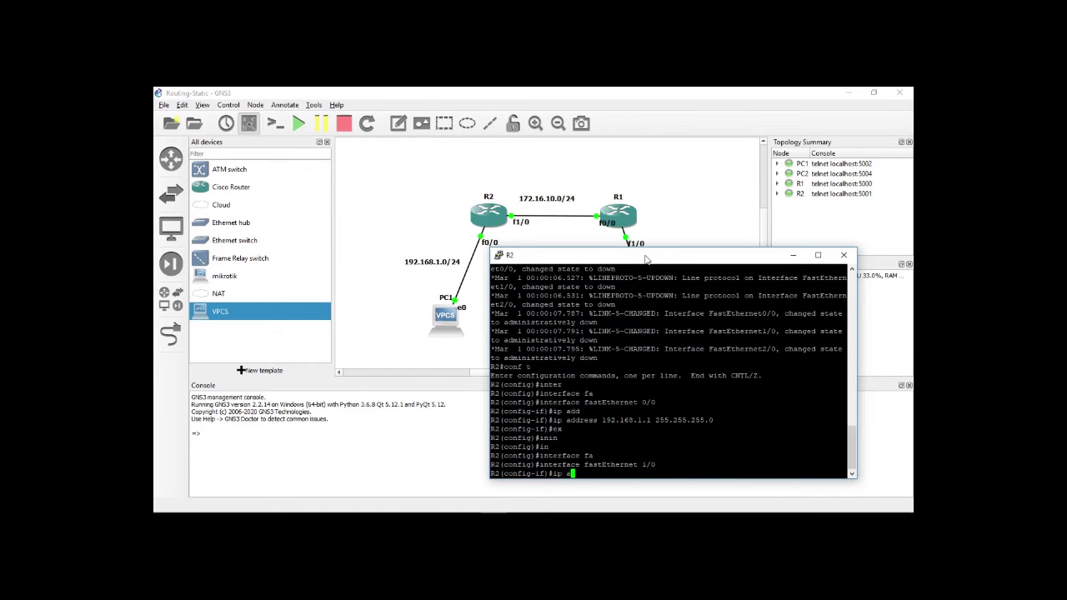
{"action": "key", "text": "Tab"}
{"action": "type", "text": "1"}
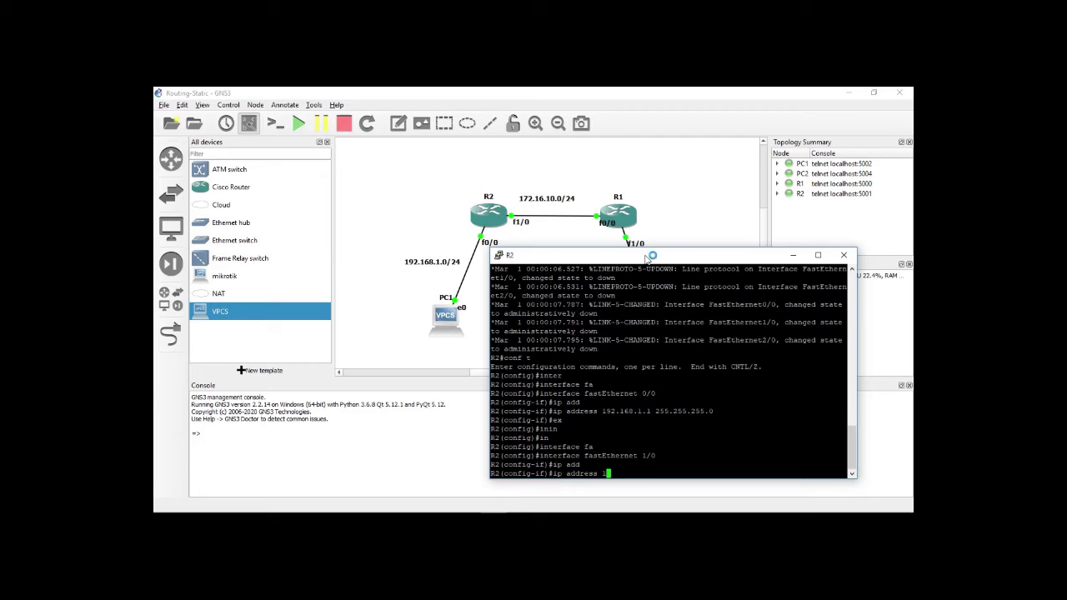
{"action": "type", "text": "72.16.10.1 255.255.255.0"}
{"action": "key", "text": "Return"}
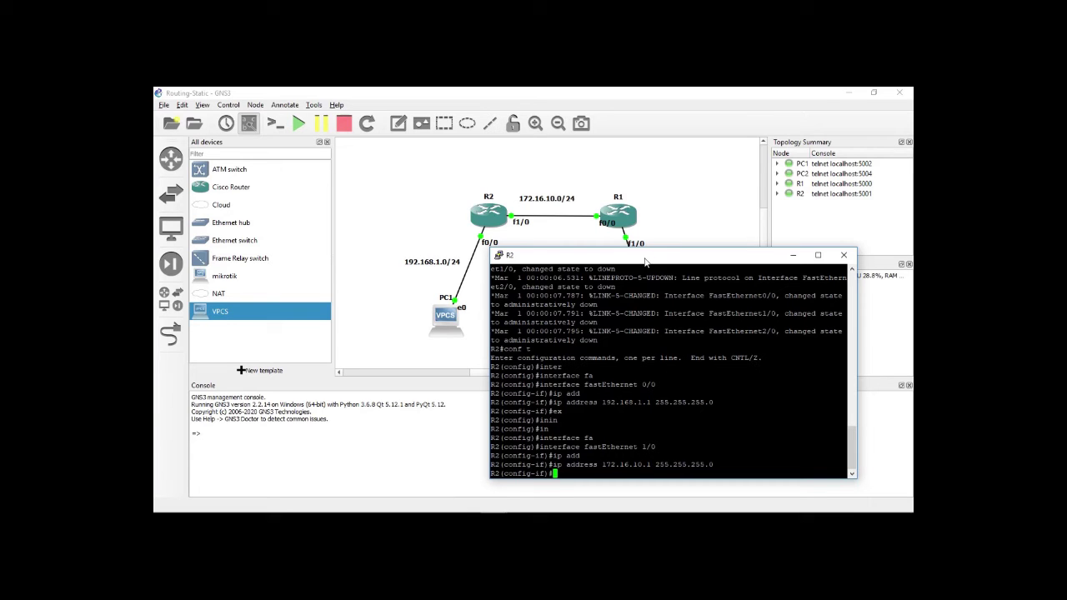
- Bring up R1's console and minimize R2's console so the topology diagram stays visible above it
{"action": "left_click_drag", "start_coordinate": [645, 263], "coordinate": [540, 262]}
{"action": "left_click", "coordinate": [496, 506]}
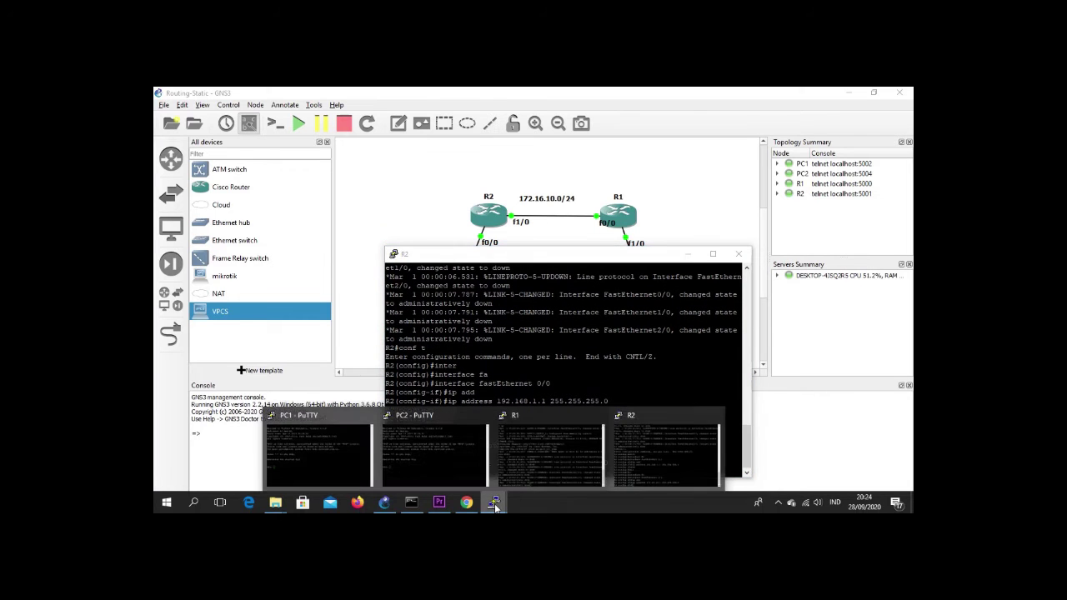
{"action": "mouse_move", "coordinate": [618, 422]}
{"action": "left_click", "coordinate": [551, 454]}
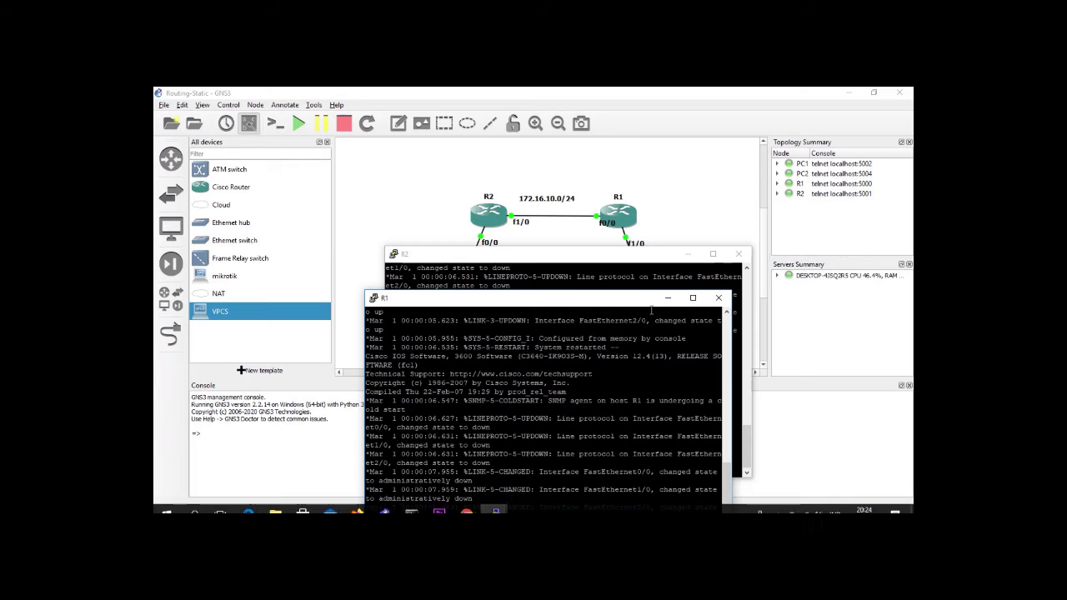
{"action": "left_click", "coordinate": [688, 253]}
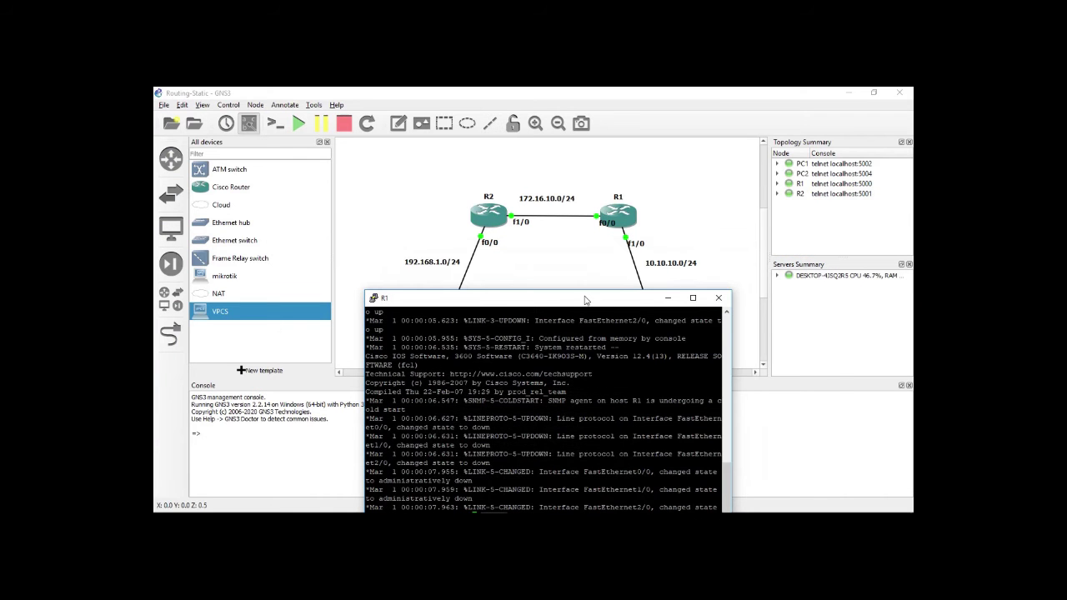
{"action": "left_click_drag", "start_coordinate": [581, 299], "coordinate": [566, 262]}
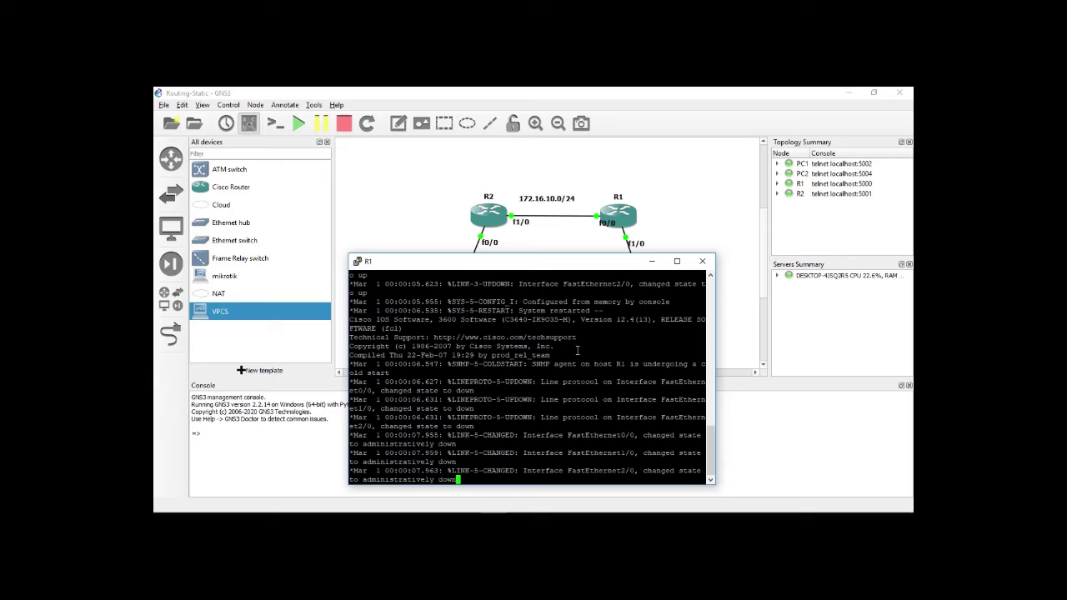
- Enter global configuration mode on R1 with conf t
{"action": "key", "text": "Return"}
{"action": "type", "text": "conf"}
{"action": "key", "text": "Tab"}
{"action": "type", "text": "f t"}
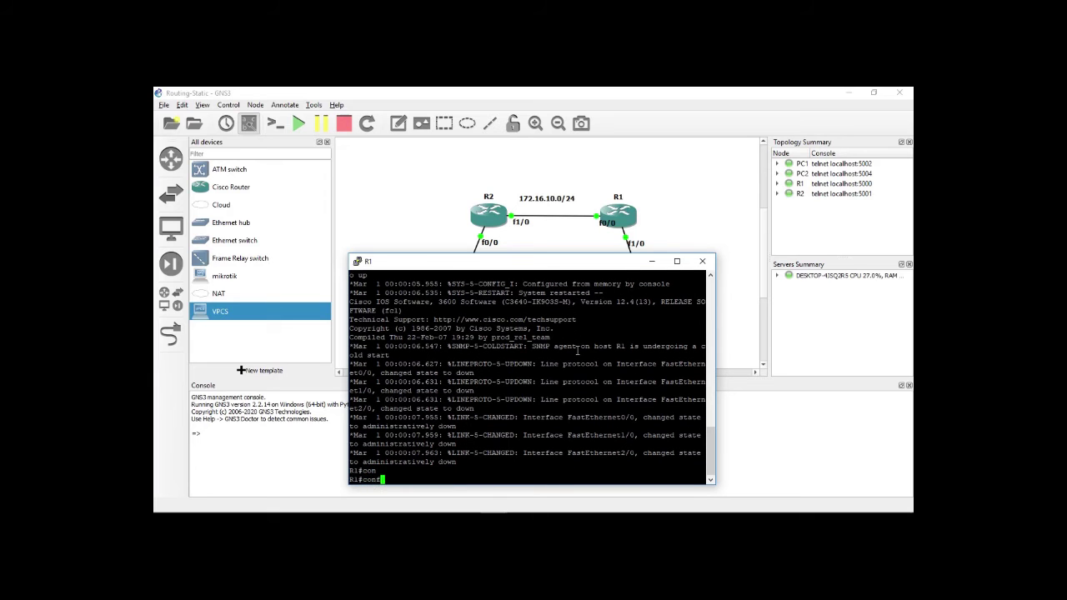
{"action": "key", "text": "Return"}
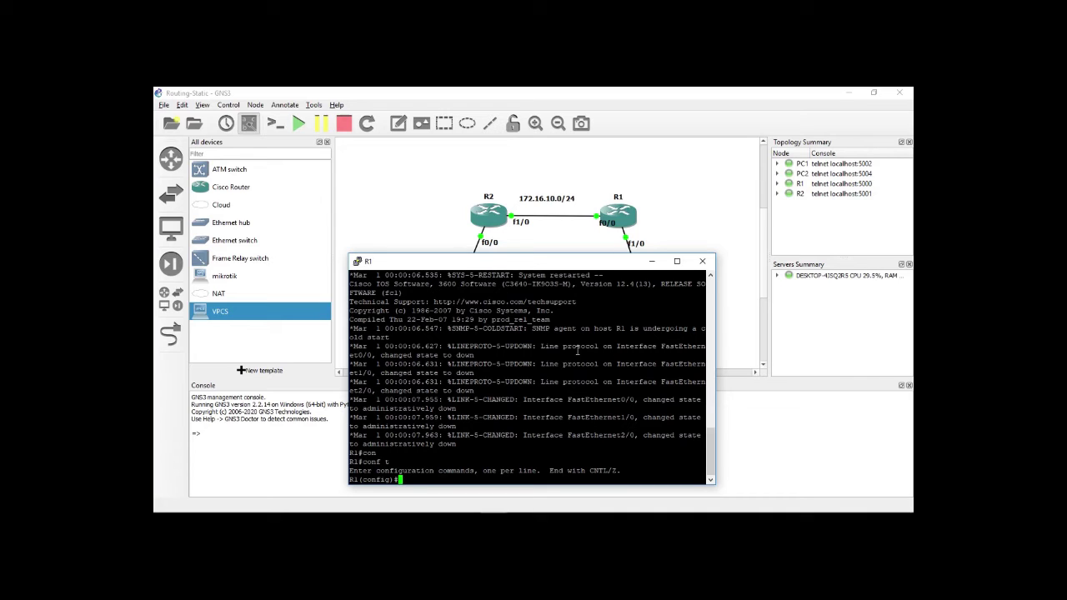
- Open interface fastEthernet 0/0 on R1 for configuration
{"action": "type", "text": "inte"}
{"action": "key", "text": "Tab"}
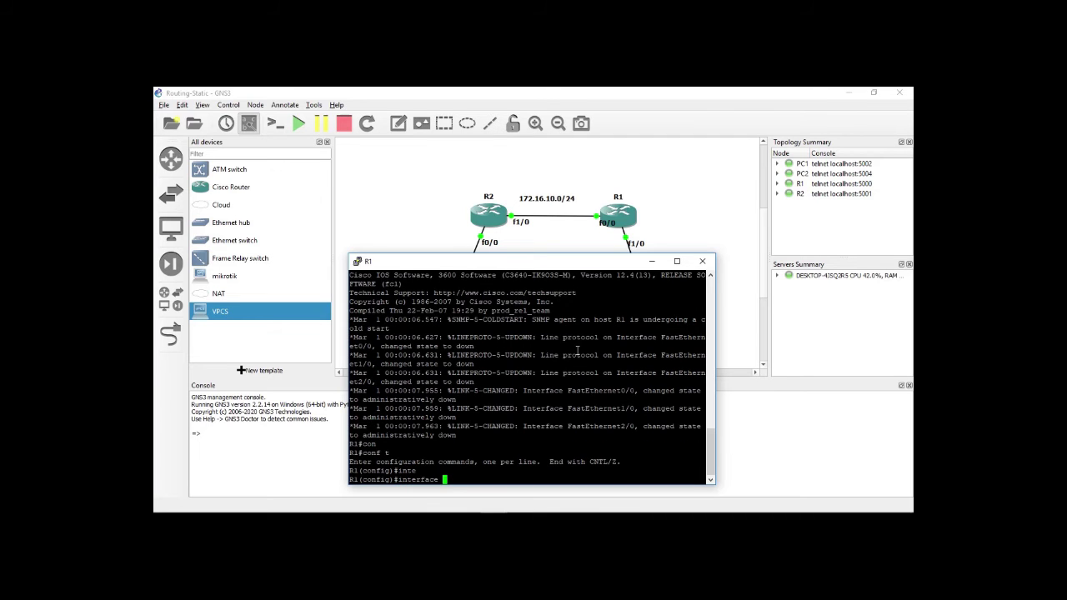
{"action": "type", "text": "fa"}
{"action": "key", "text": "Tab"}
{"action": "type", "text": "0/0"}
{"action": "key", "text": "Return"}
- Assign IP address 172.16.10.2 with mask 255.255.255.0 to R1's fastEthernet 0/0 and exit the interface configuration
{"action": "type", "text": "ip add"}
{"action": "key", "text": "Tab"}
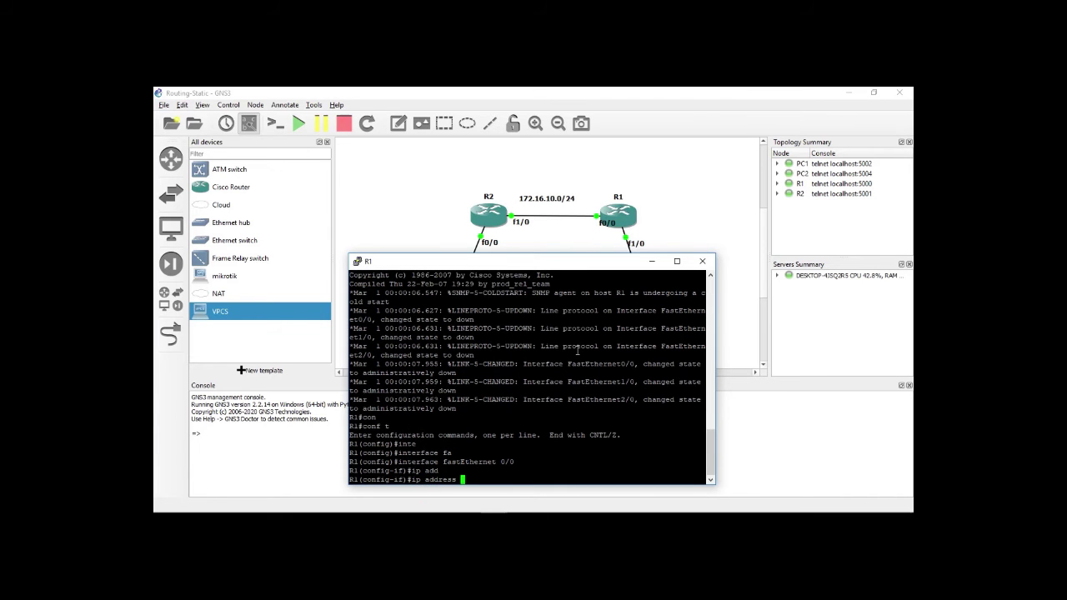
{"action": "type", "text": "172.16.10.2 255.255.255.0"}
{"action": "key", "text": "Return"}
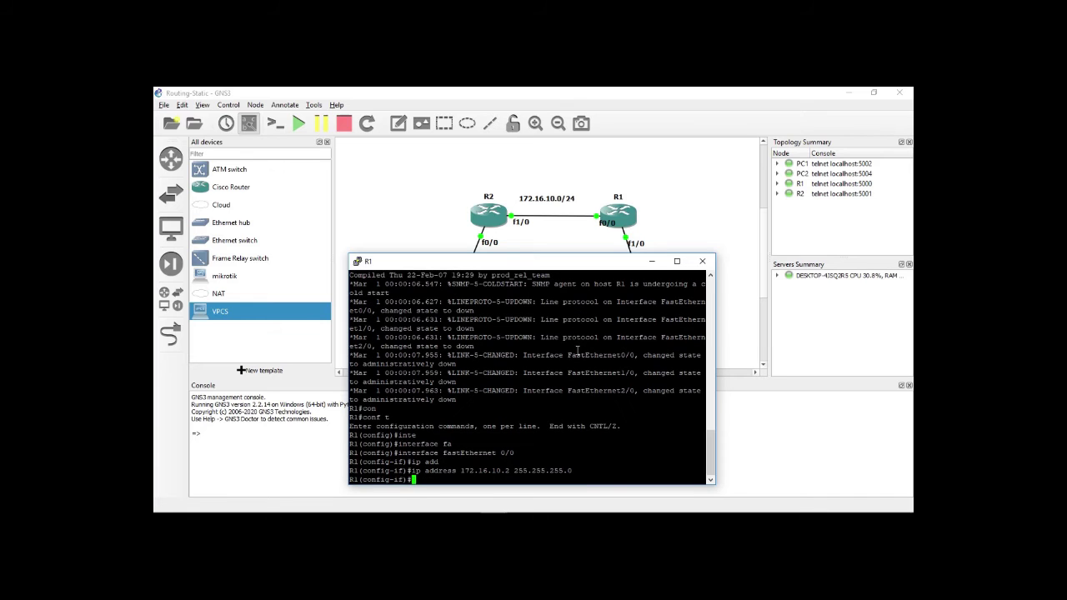
{"action": "type", "text": "ex"}
{"action": "key", "text": "Return"}
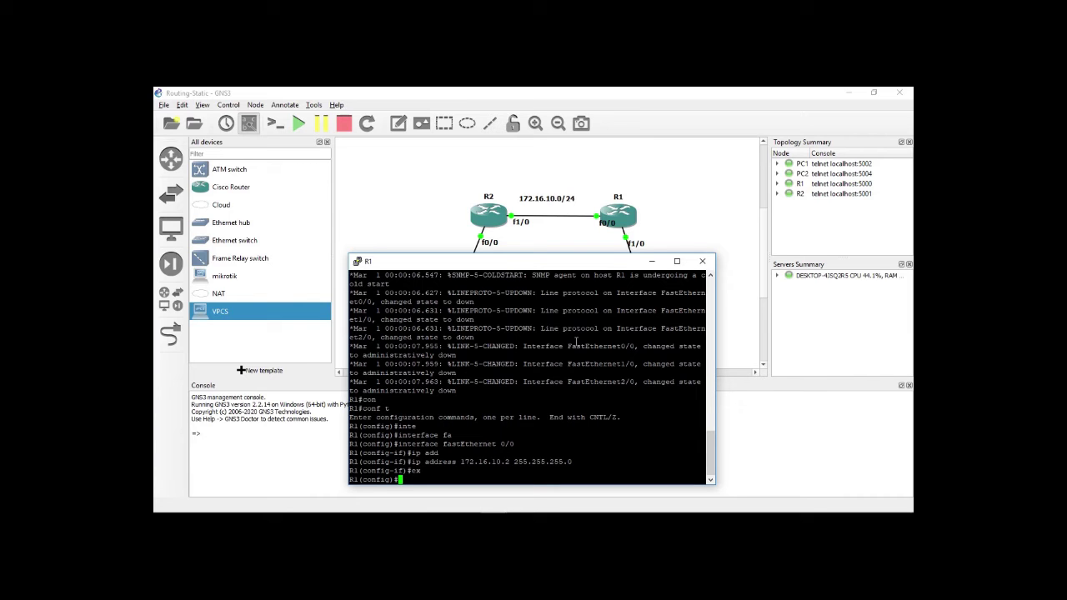
- Enter the configuration of interface fastEthernet 1/0 on R1, keeping the PC2 side of the topology in view
{"action": "left_click_drag", "start_coordinate": [576, 263], "coordinate": [476, 269]}
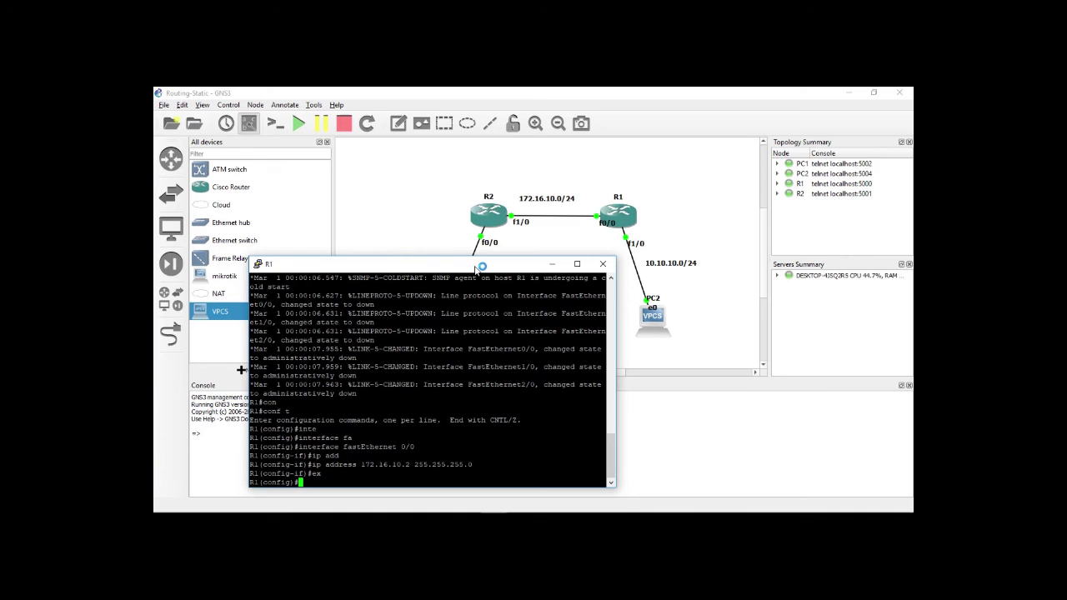
{"action": "left_click_drag", "start_coordinate": [477, 268], "coordinate": [469, 255]}
{"action": "type", "text": "in"}
{"action": "key", "text": "Tab"}
{"action": "type", "text": "fa"}
{"action": "key", "text": "Tab"}
{"action": "type", "text": "1/0"}
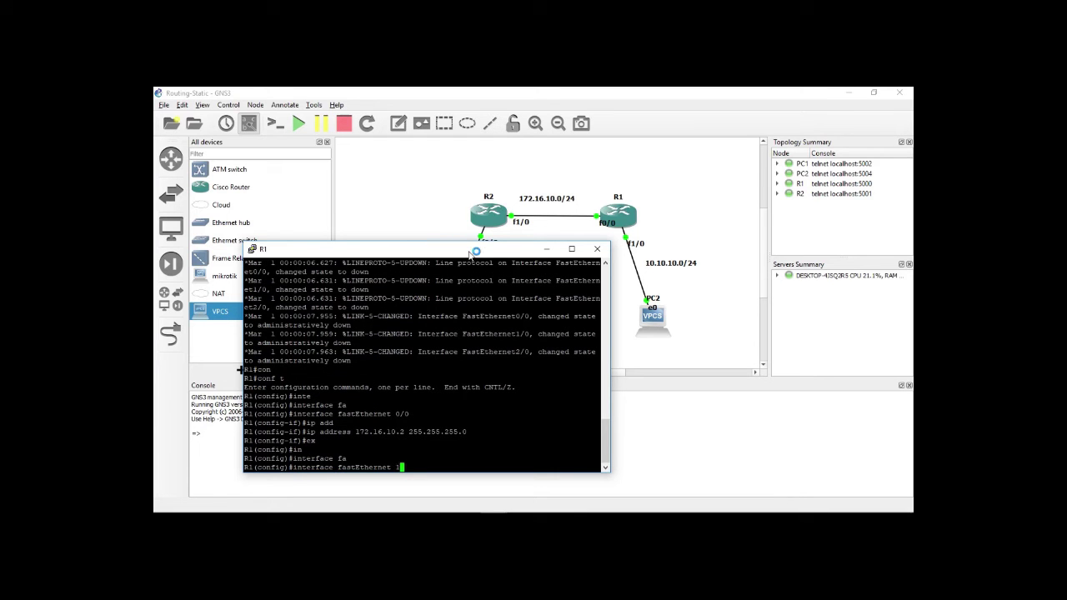
{"action": "key", "text": "Return"}
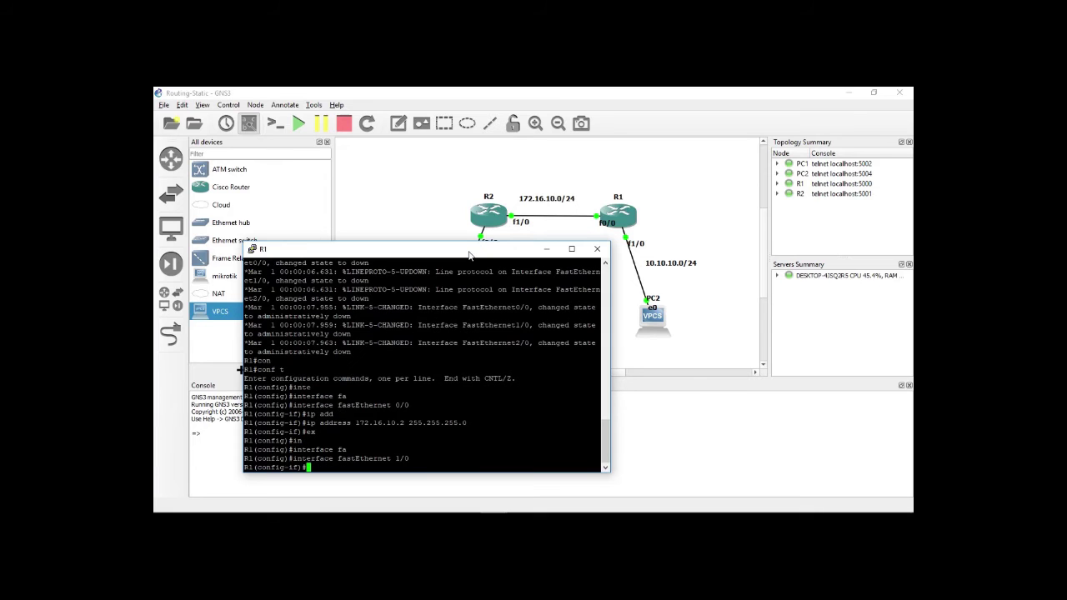
- Assign IP address 10.10.10.1 with mask 255.255.255.0 to R1's fastEthernet 1/0 and minimize R1's console
{"action": "type", "text": "ip add"}
{"action": "key", "text": "Tab"}
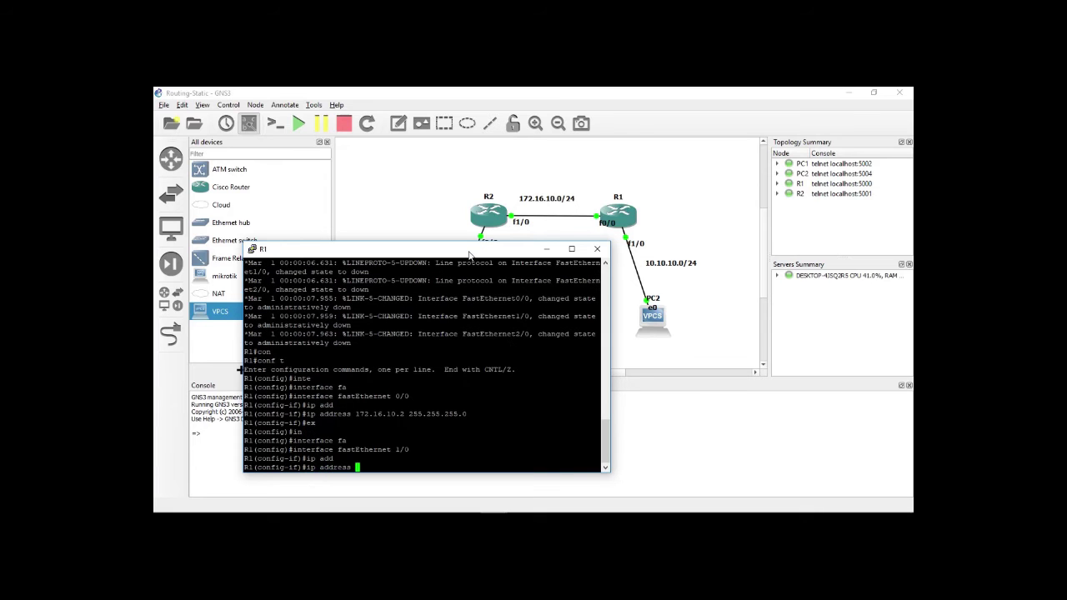
{"action": "type", "text": "10.10.10.1 255.255.255.0"}
{"action": "key", "text": "Return"}
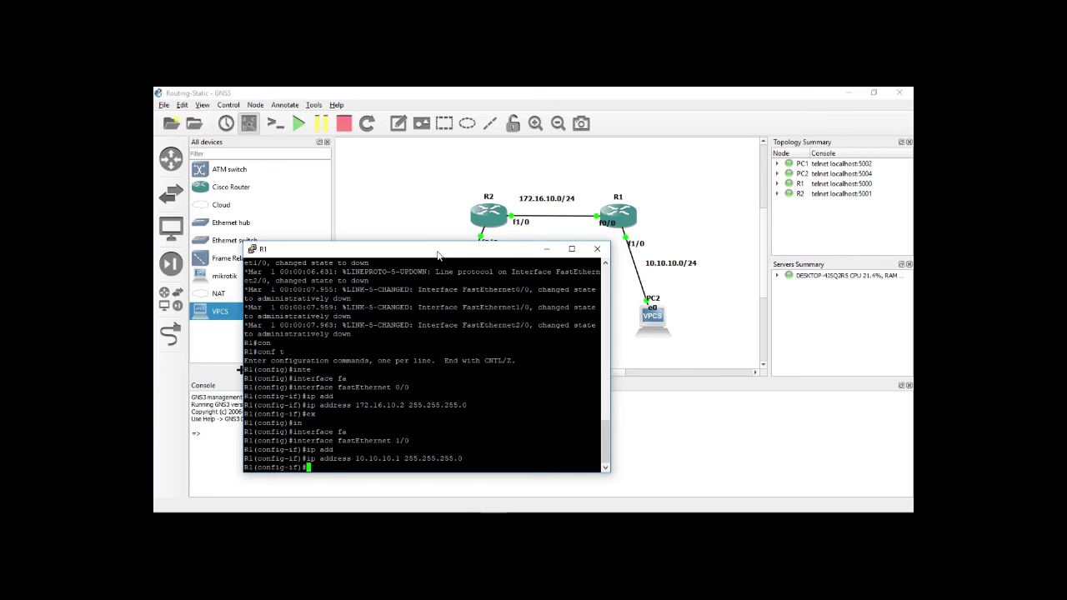
{"action": "left_click_drag", "start_coordinate": [437, 254], "coordinate": [583, 259]}
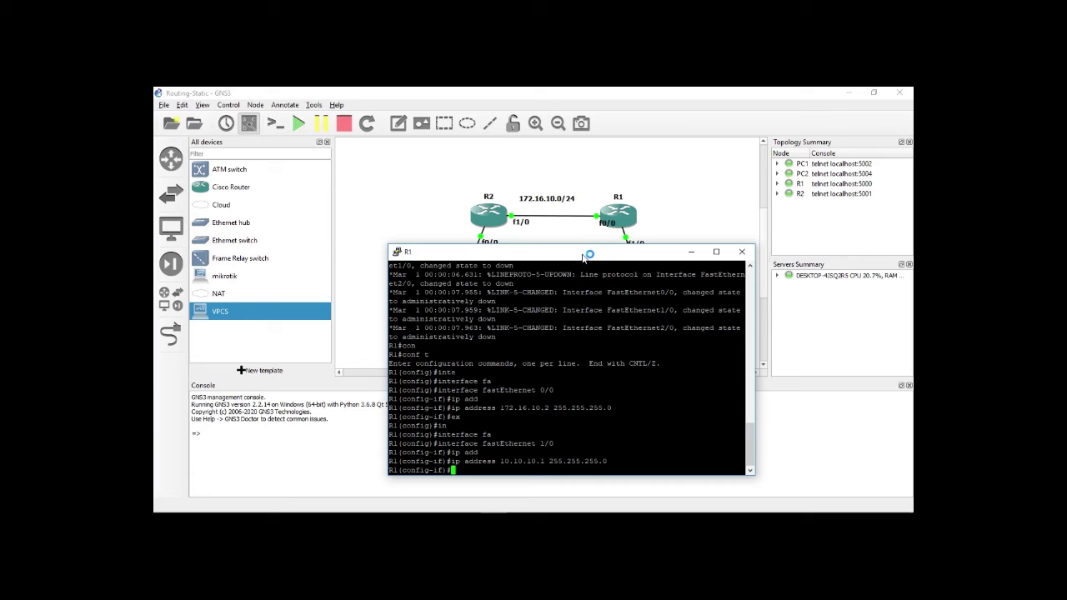
{"action": "left_click_drag", "start_coordinate": [584, 260], "coordinate": [532, 289]}
{"action": "left_click", "coordinate": [644, 282]}
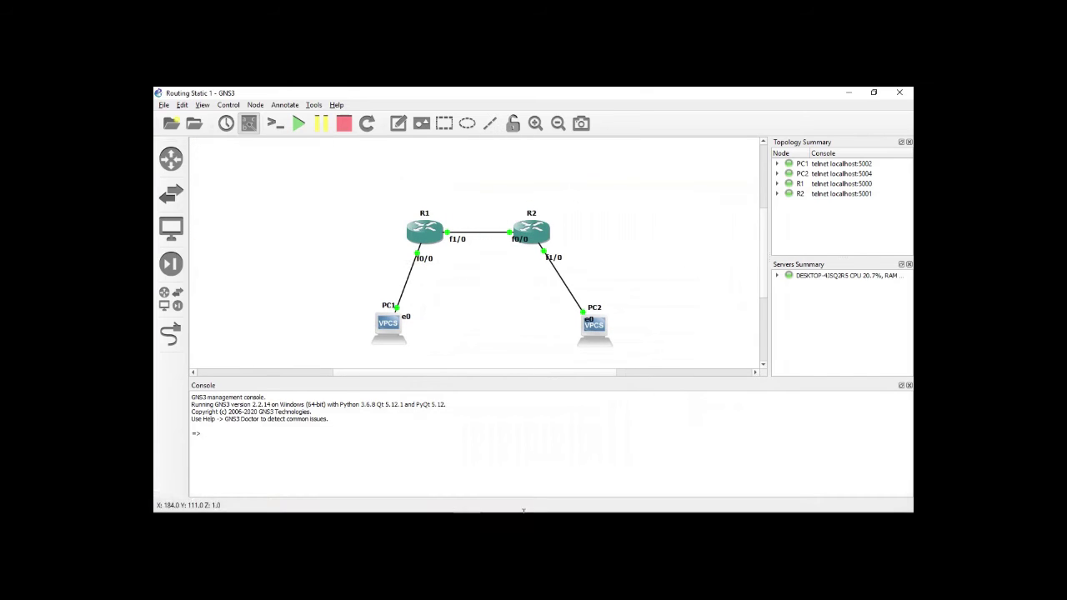
- In PC1's console, set the IP address to 192.168.1.2/24 with gateway 192.168.1.1
{"action": "mouse_move", "coordinate": [497, 507]}
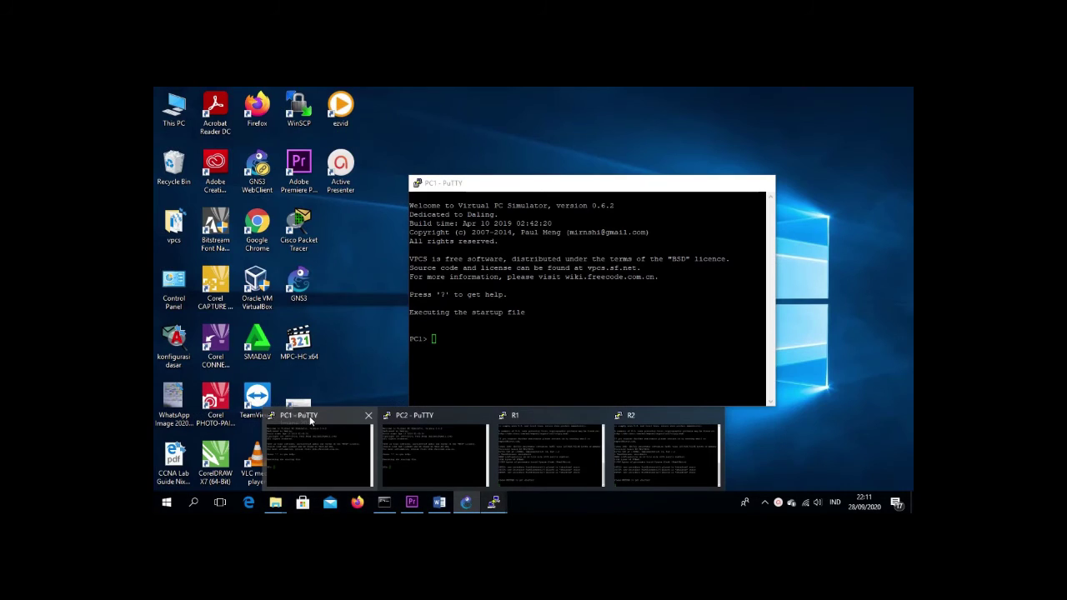
{"action": "left_click", "coordinate": [310, 421]}
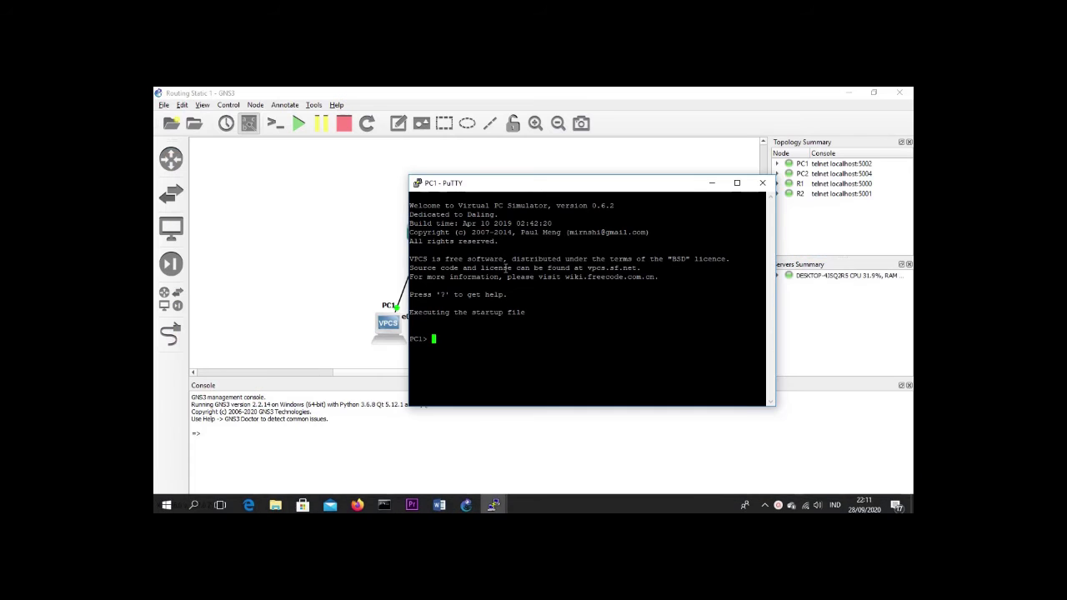
{"action": "left_click_drag", "start_coordinate": [530, 185], "coordinate": [547, 180]}
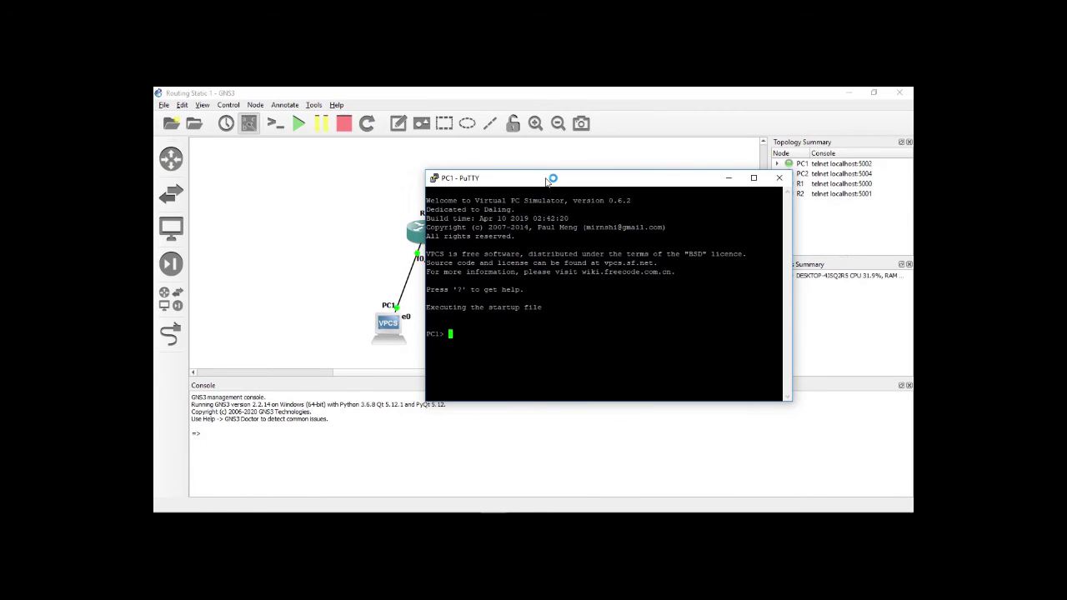
{"action": "type", "text": "ip"}
{"action": "left_click_drag", "start_coordinate": [547, 181], "coordinate": [587, 173]}
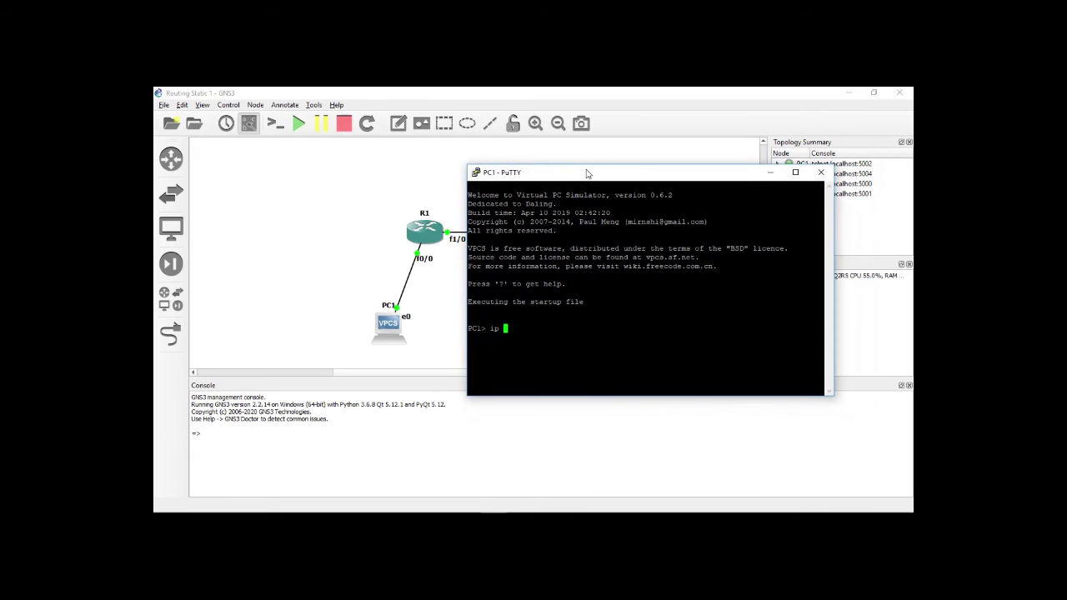
{"action": "type", "text": "l92.168.1.2/24"}
{"action": "type", "text": "192.168.1.1"}
{"action": "left_click_drag", "start_coordinate": [588, 172], "coordinate": [339, 160]}
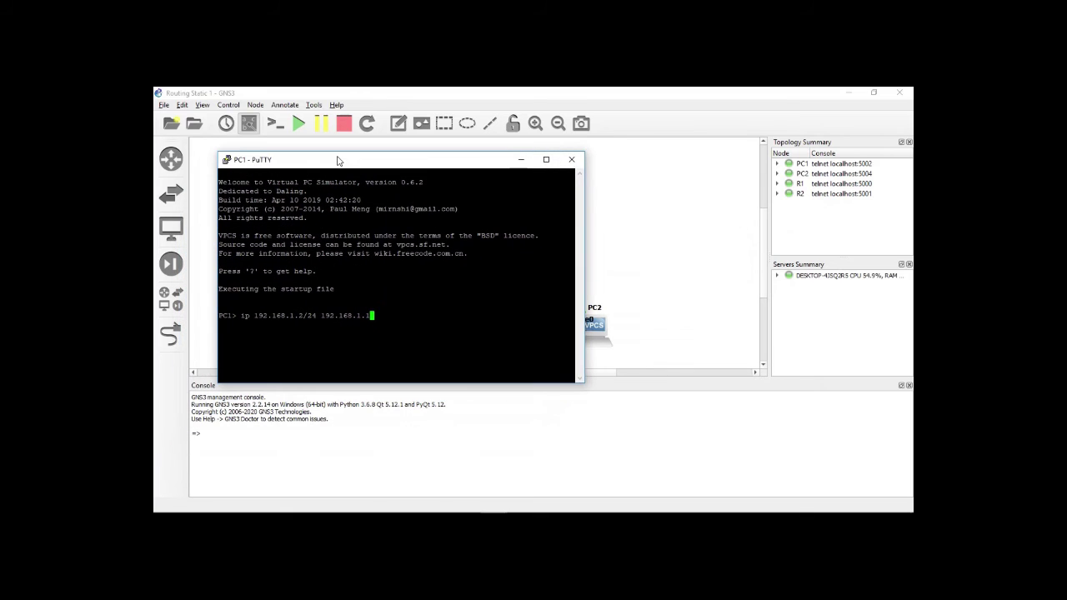
{"action": "key", "text": "Return"}
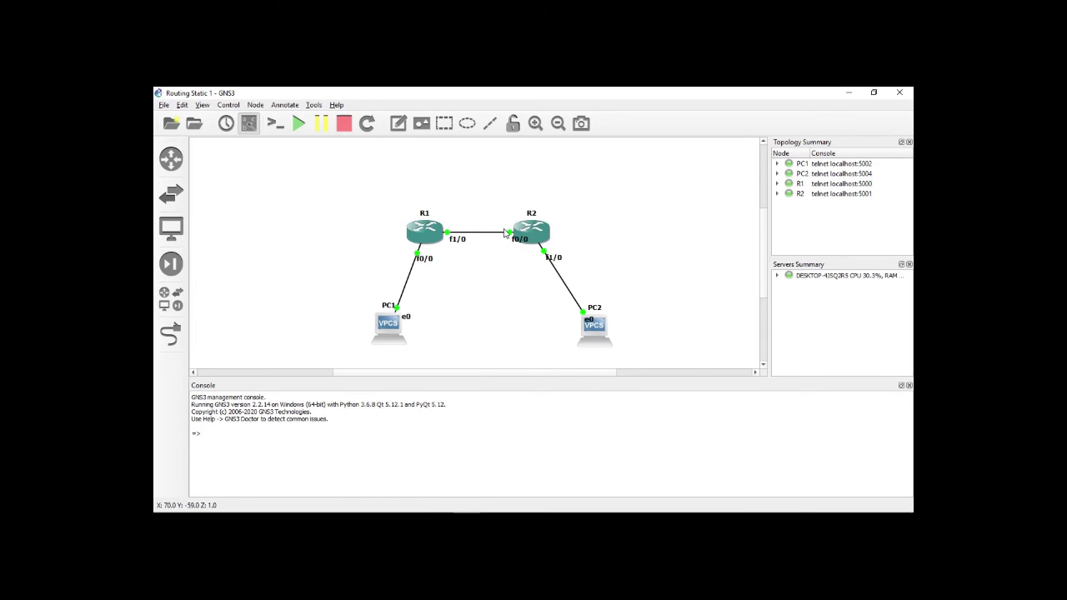
- Add a static route on R1 to network 10.10.10.0 with mask 255.255.255.0 via 172.16.10.2 and minimize its console
{"action": "key", "text": "alt+Tab"}
{"action": "type", "text": "ip rou"}
{"action": "key", "text": "Tab"}
{"action": "type", "text": "t"}
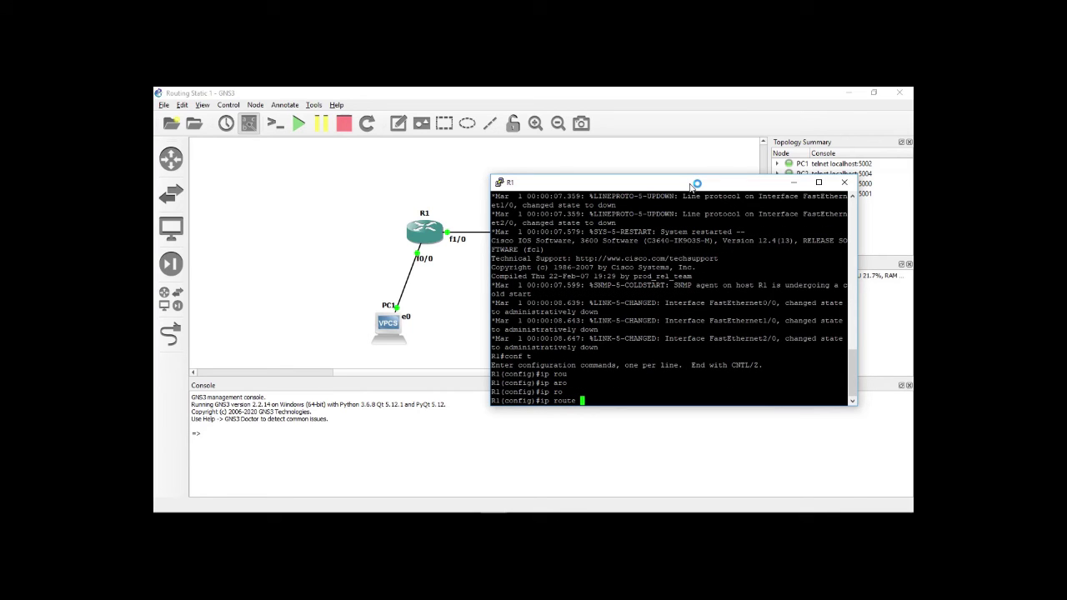
{"action": "left_click_drag", "start_coordinate": [635, 185], "coordinate": [707, 184]}
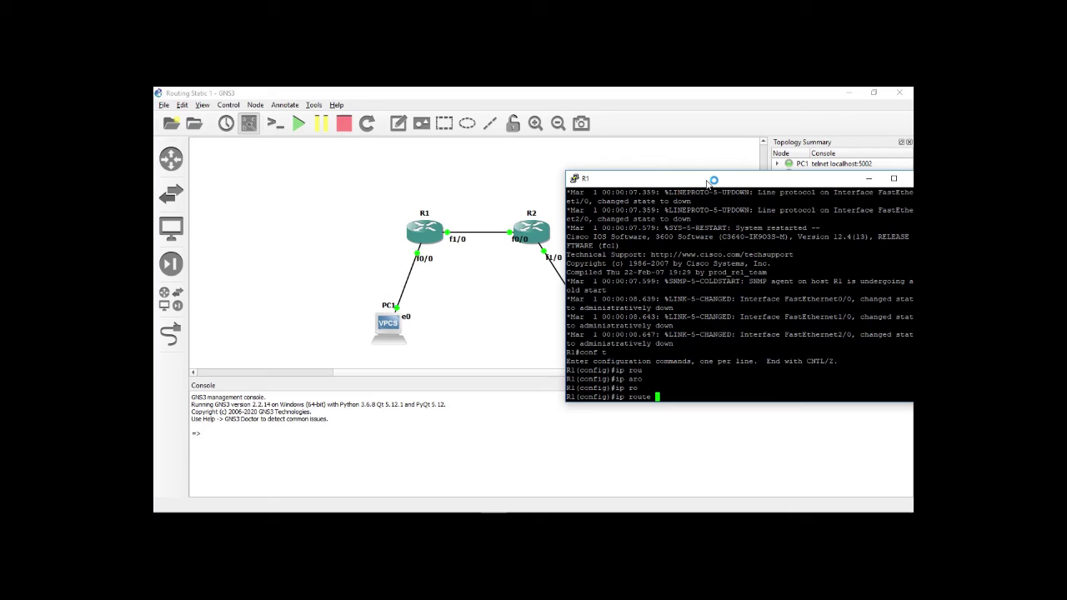
{"action": "type", "text": "10.10.10.0 255.255.255.0"}
{"action": "left_click_drag", "start_coordinate": [707, 185], "coordinate": [491, 256]}
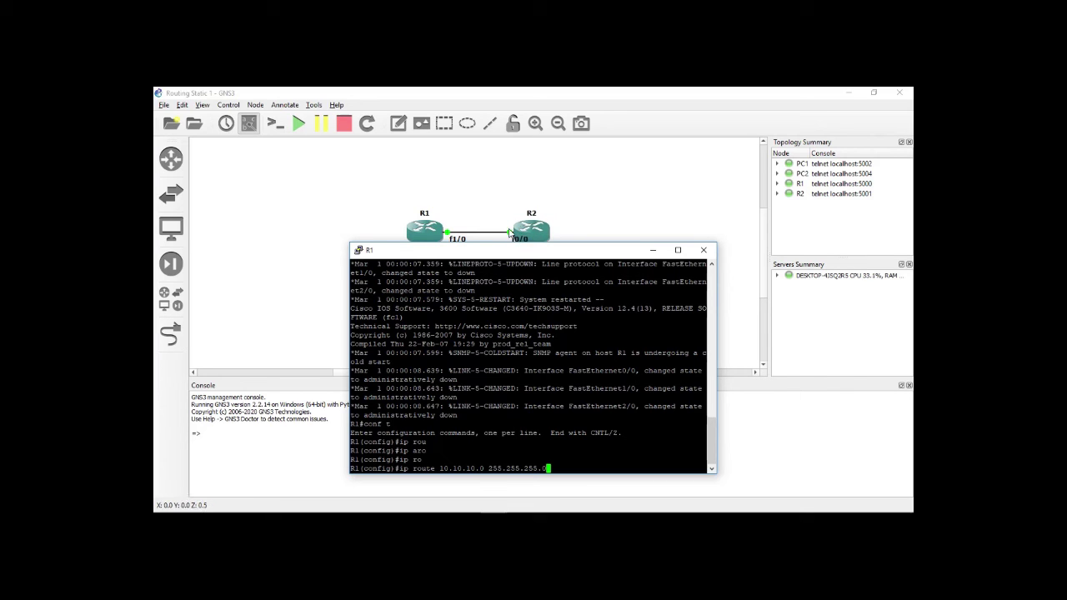
{"action": "type", "text": "172.16.10.2"}
{"action": "key", "text": "Return"}
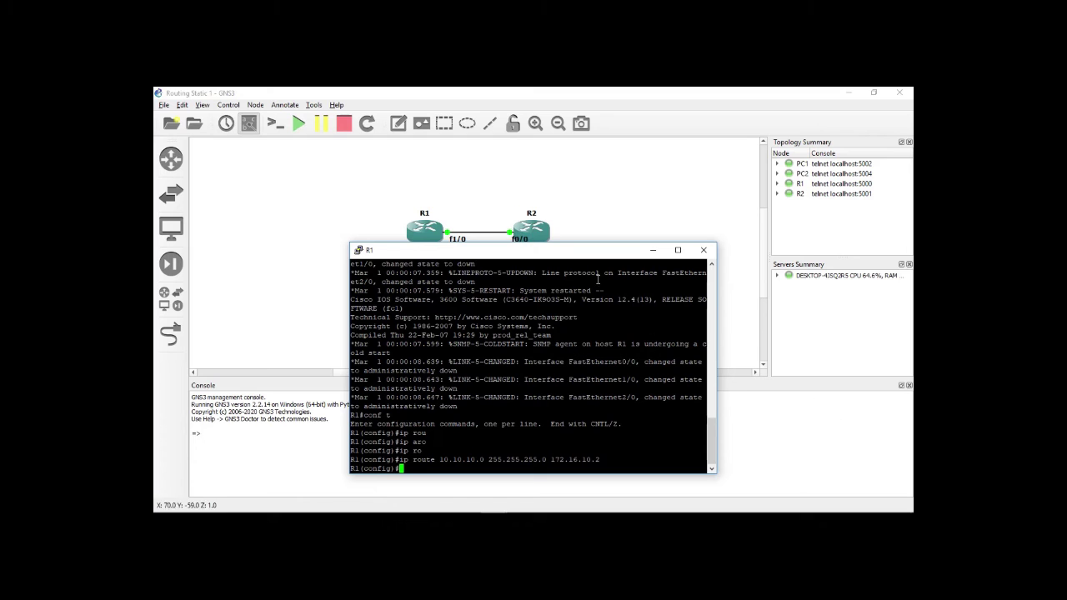
{"action": "left_click_drag", "start_coordinate": [556, 256], "coordinate": [510, 265]}
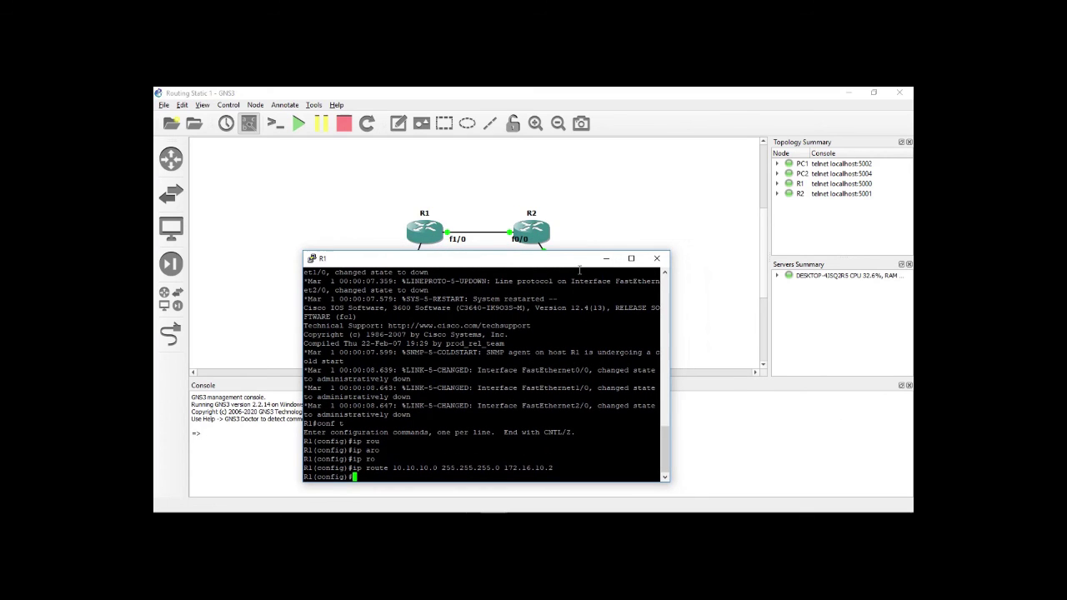
{"action": "left_click", "coordinate": [607, 258]}
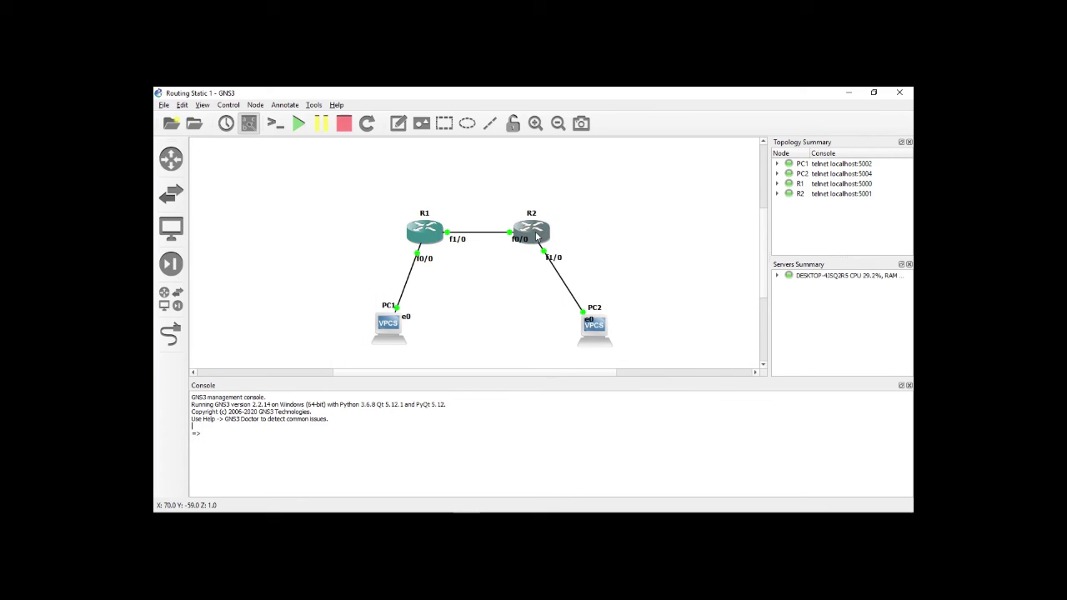
- In R2's console, add a static route to network 192.168.1.0 with mask 255.255.255.0 via 172.16.10.1
{"action": "mouse_move", "coordinate": [510, 511]}
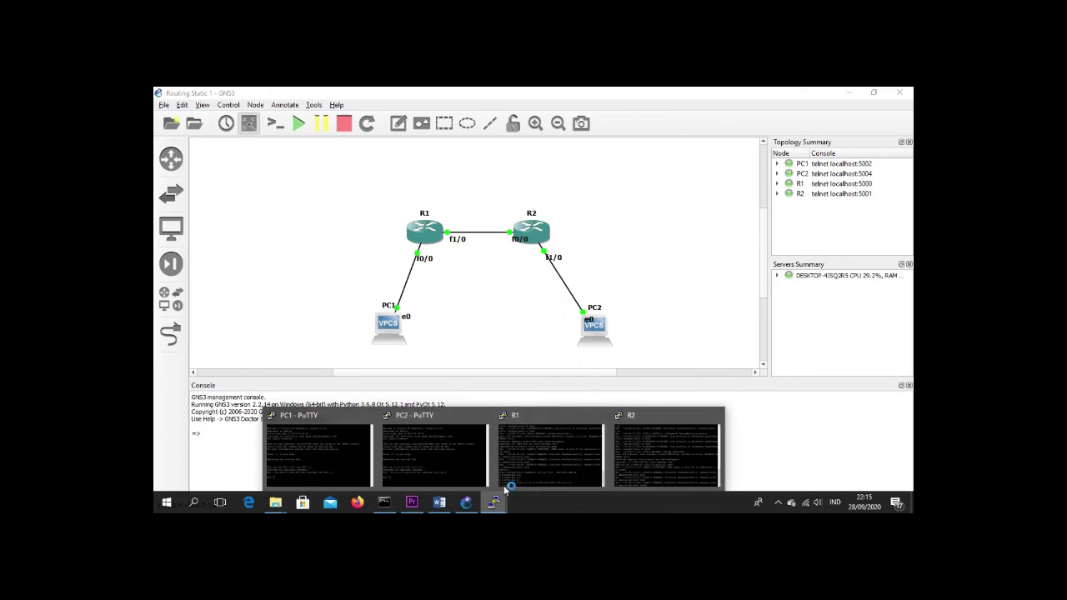
{"action": "left_click", "coordinate": [639, 421]}
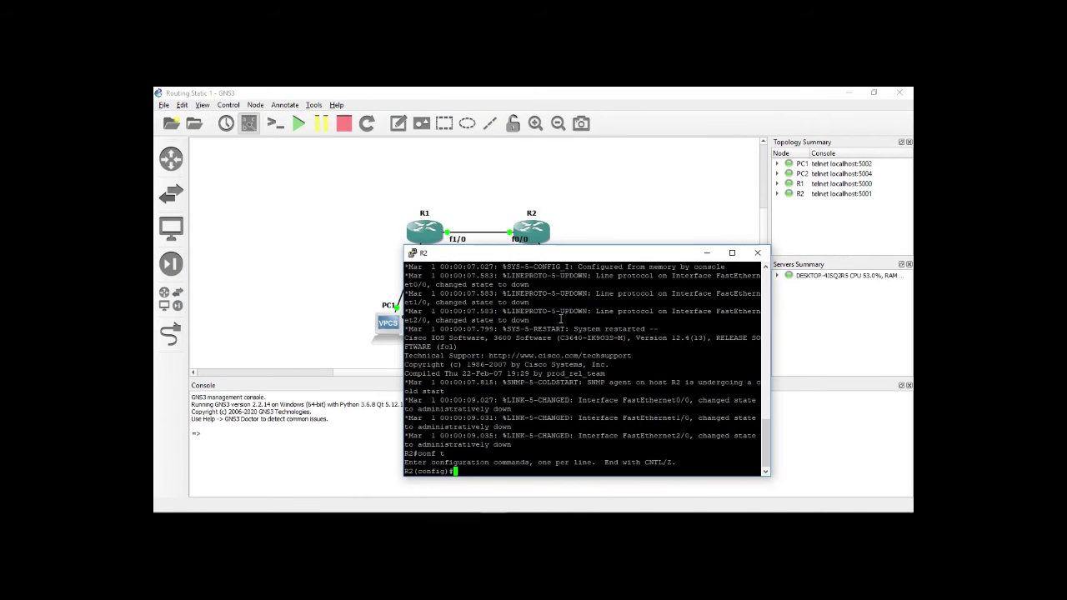
{"action": "type", "text": "ip route"}
{"action": "left_click_drag", "start_coordinate": [545, 258], "coordinate": [611, 255]}
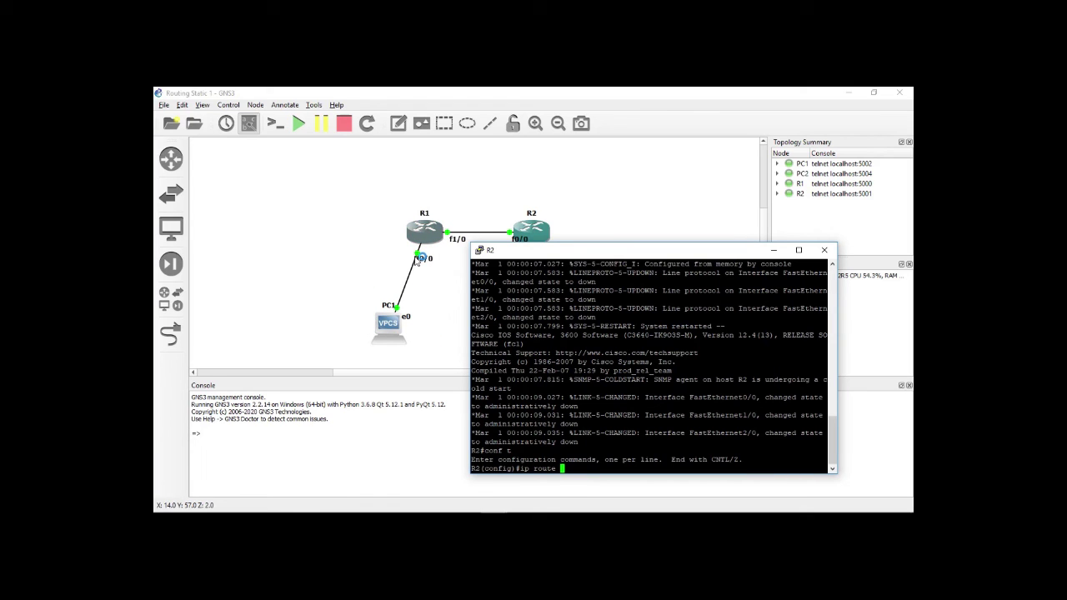
{"action": "type", "text": "192.168.1.0 25"}
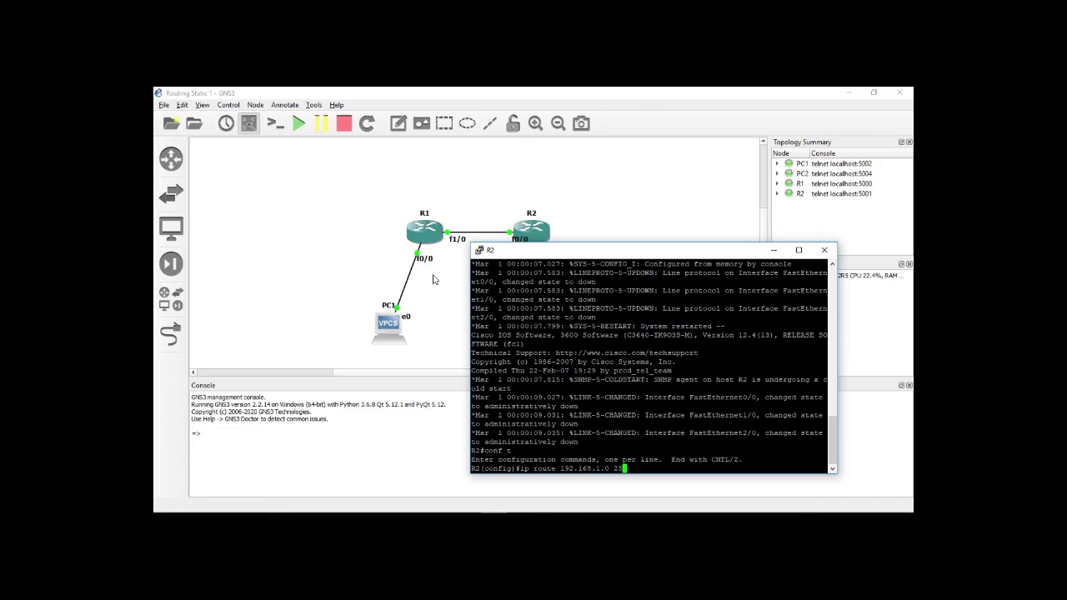
{"action": "type", "text": "5.255.255.0"}
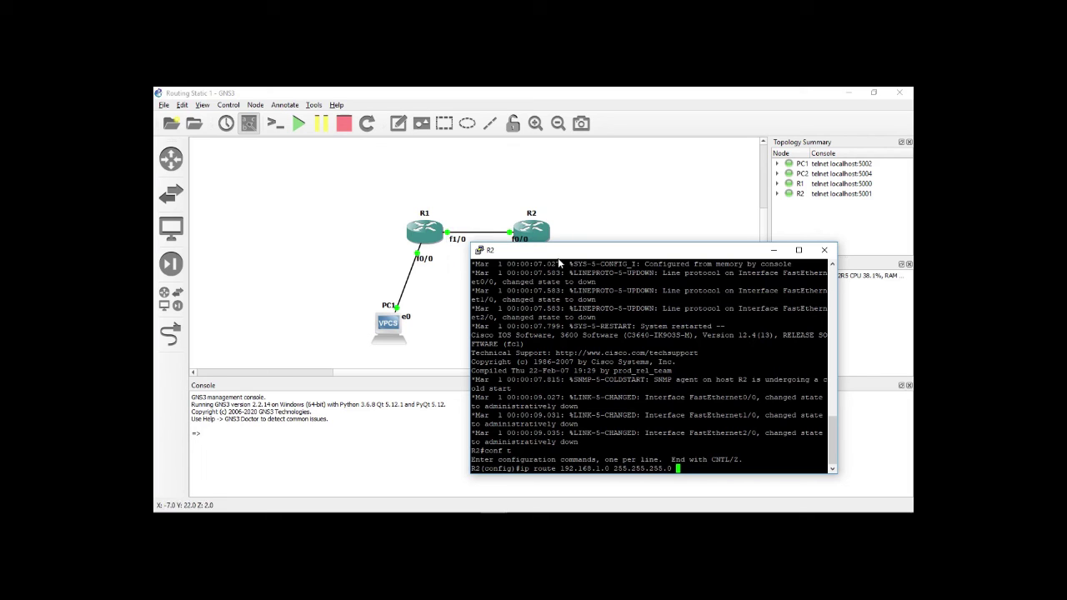
{"action": "left_click_drag", "start_coordinate": [568, 253], "coordinate": [523, 261]}
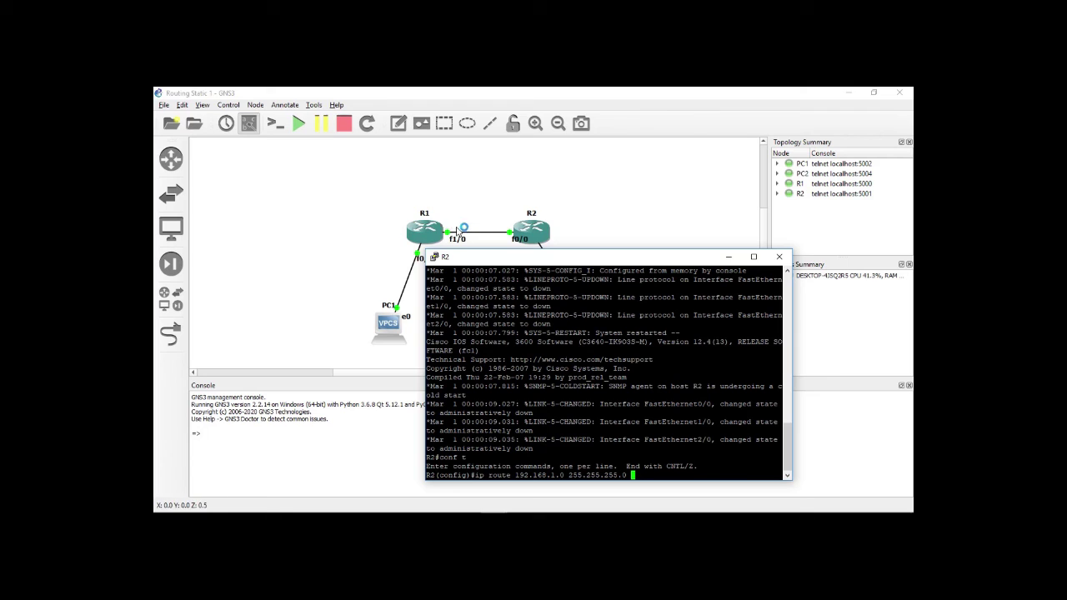
{"action": "type", "text": "172.16.10.1"}
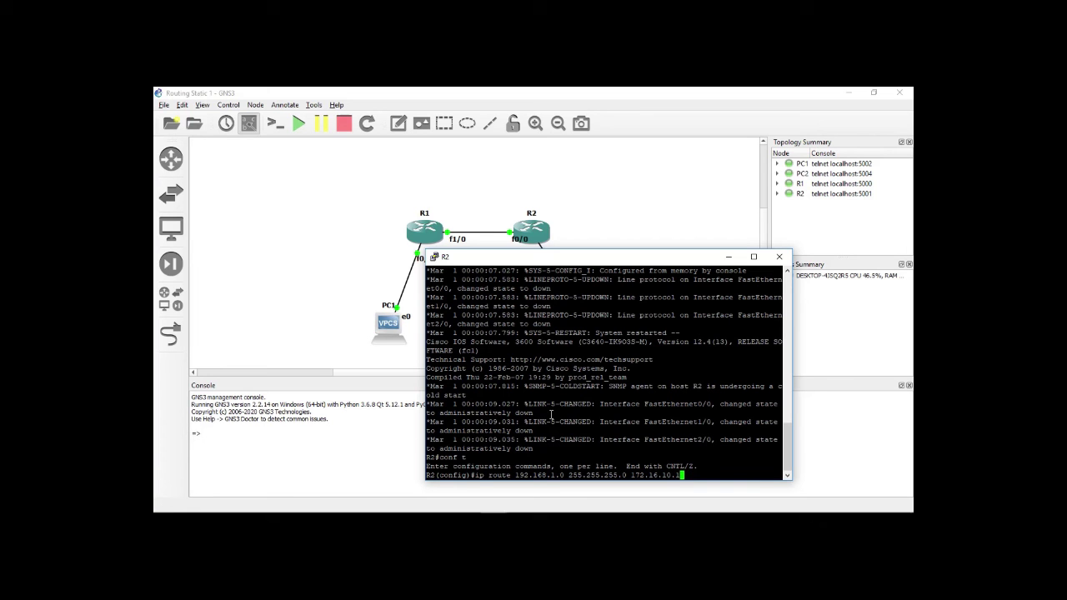
{"action": "key", "text": "Return"}
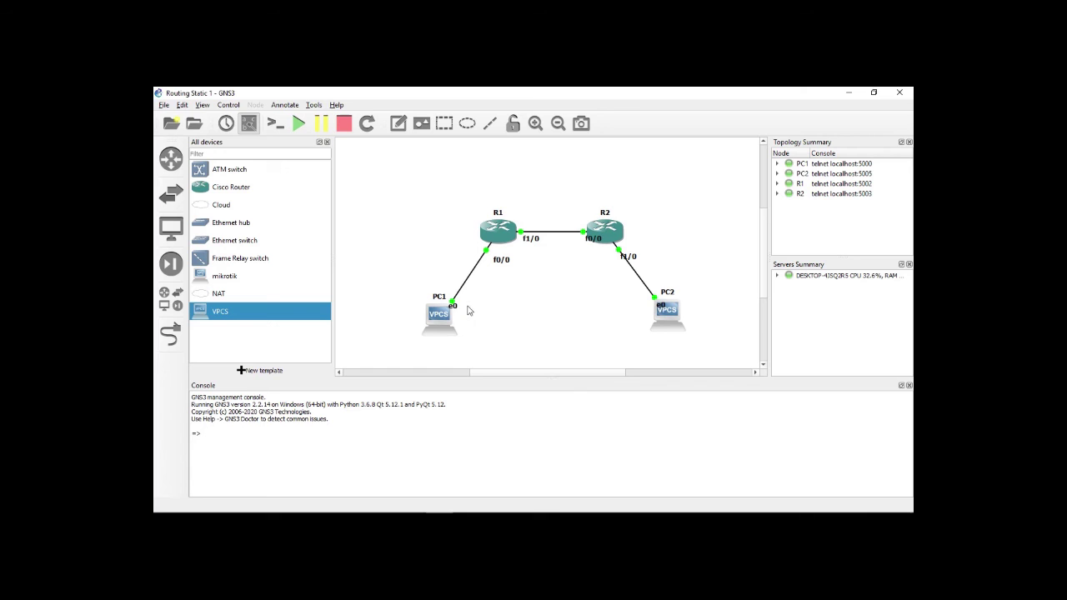
- Test the connection to PC2 by pinging 10.10.10.2 from PC1's console, and minimize that console
{"action": "mouse_move", "coordinate": [491, 510]}
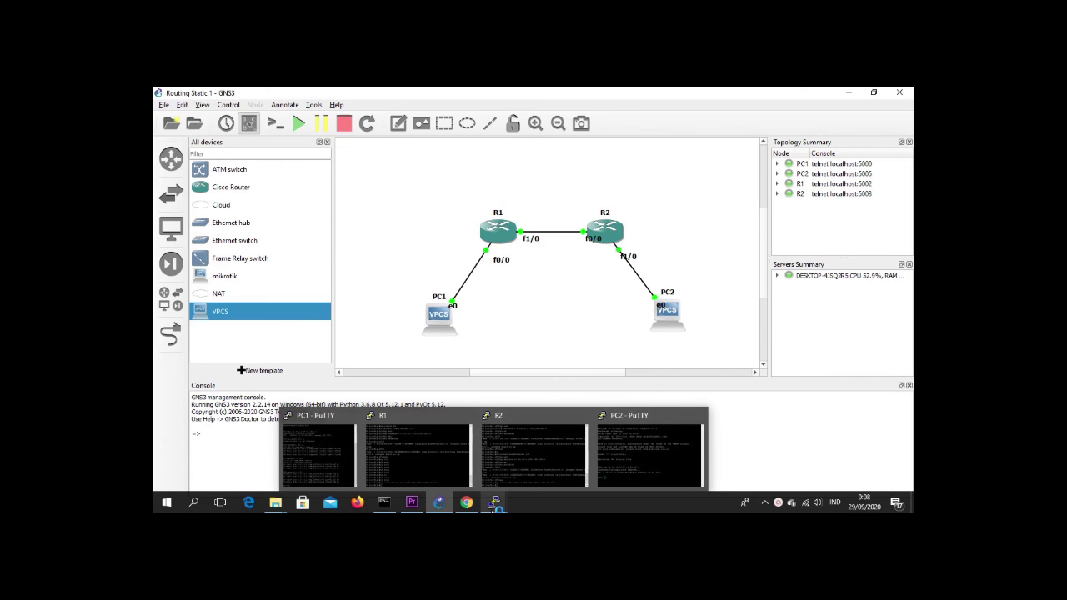
{"action": "left_click", "coordinate": [317, 454]}
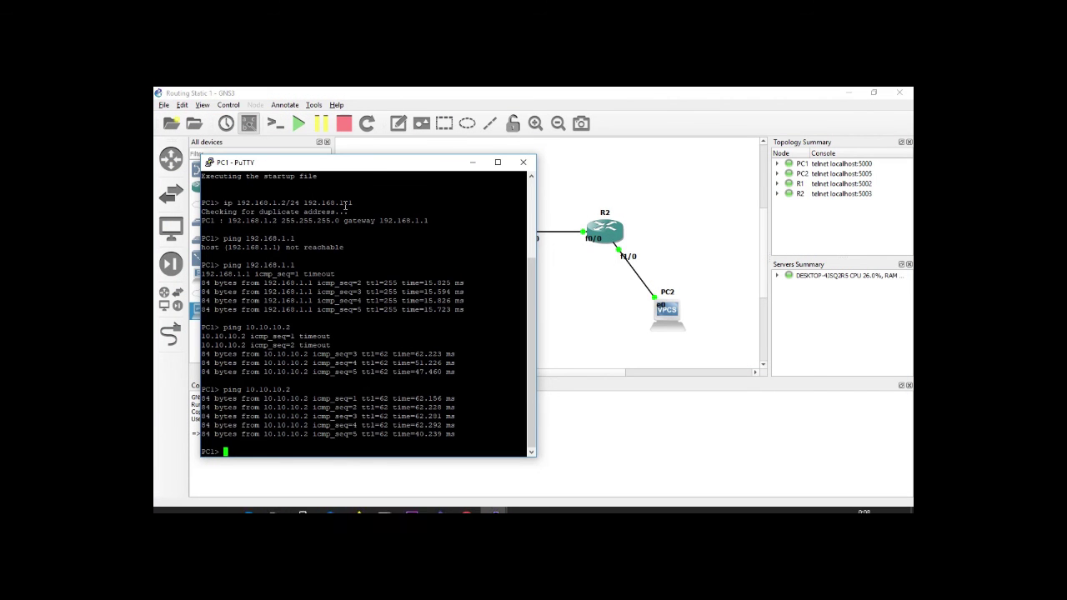
{"action": "left_click_drag", "start_coordinate": [355, 164], "coordinate": [351, 134]}
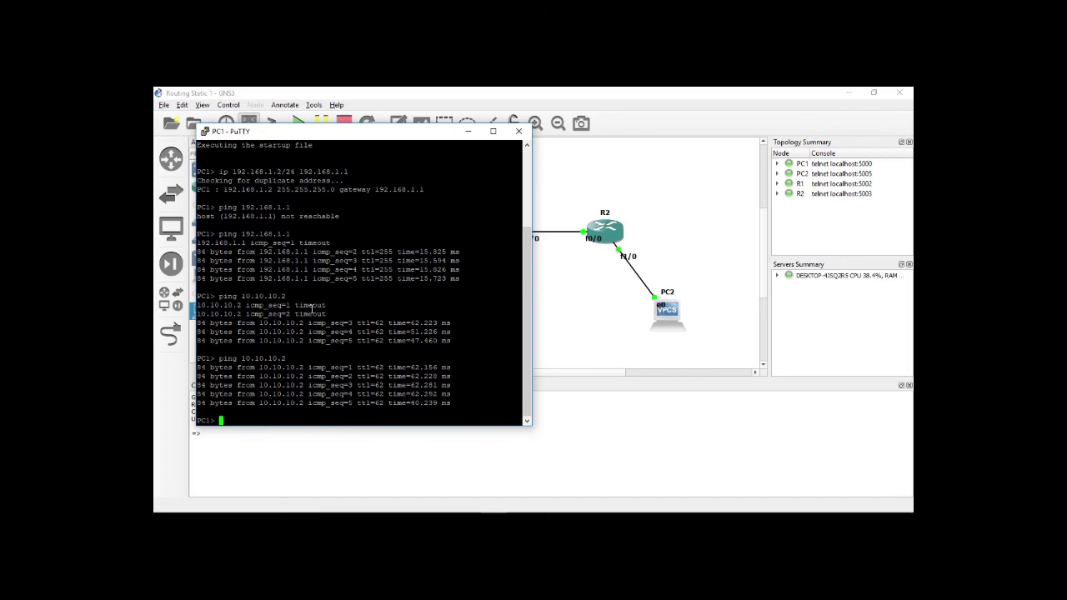
{"action": "type", "text": "ping 10.10.10.2"}
{"action": "key", "text": "Return"}
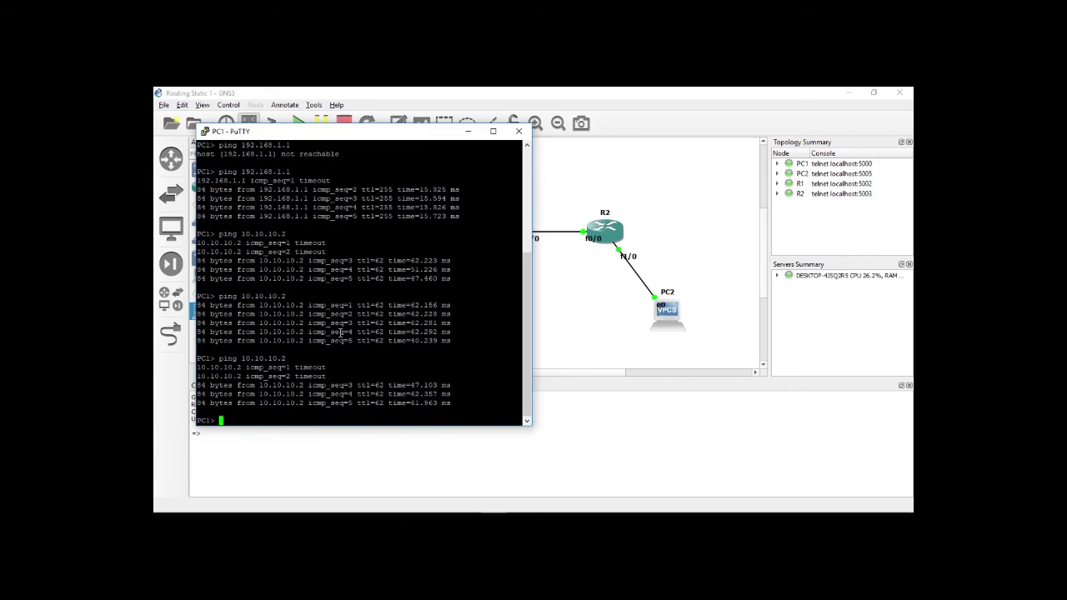
{"action": "left_click_drag", "start_coordinate": [393, 133], "coordinate": [426, 172]}
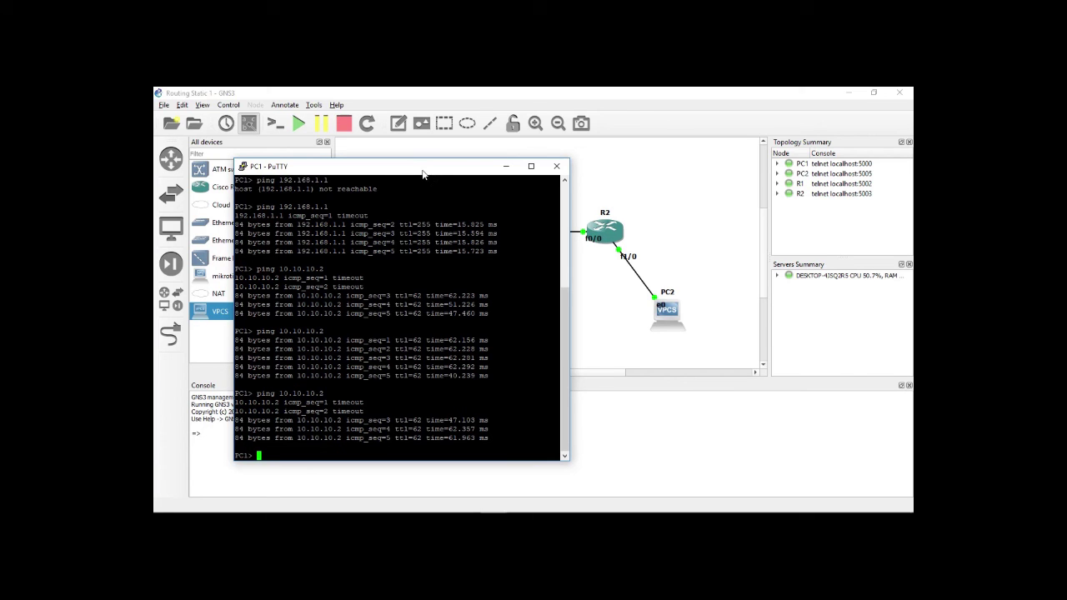
{"action": "left_click_drag", "start_coordinate": [422, 173], "coordinate": [411, 196]}
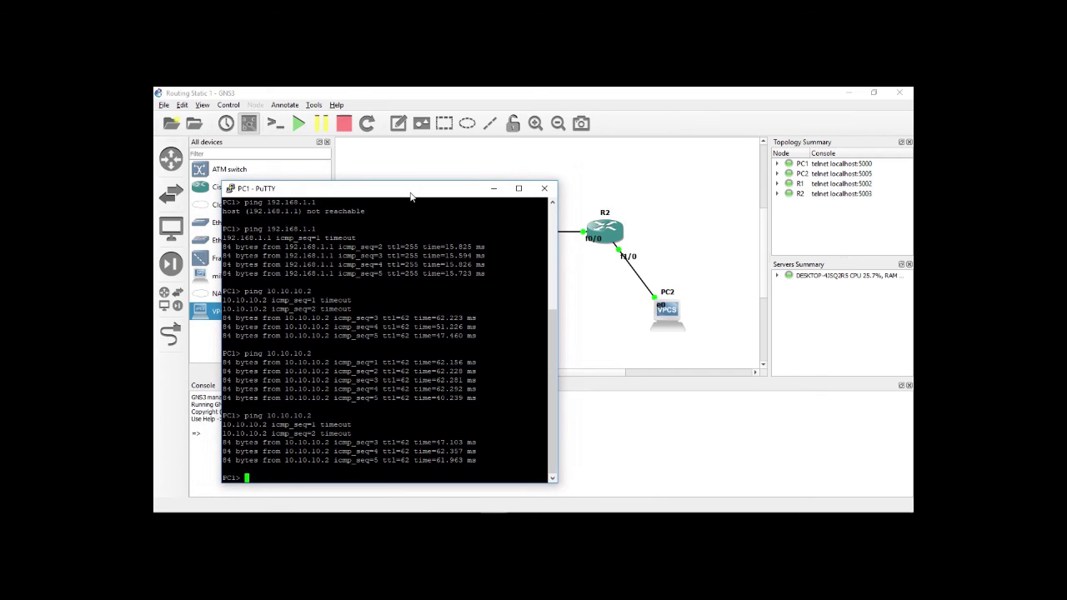
{"action": "left_click", "coordinate": [489, 191]}
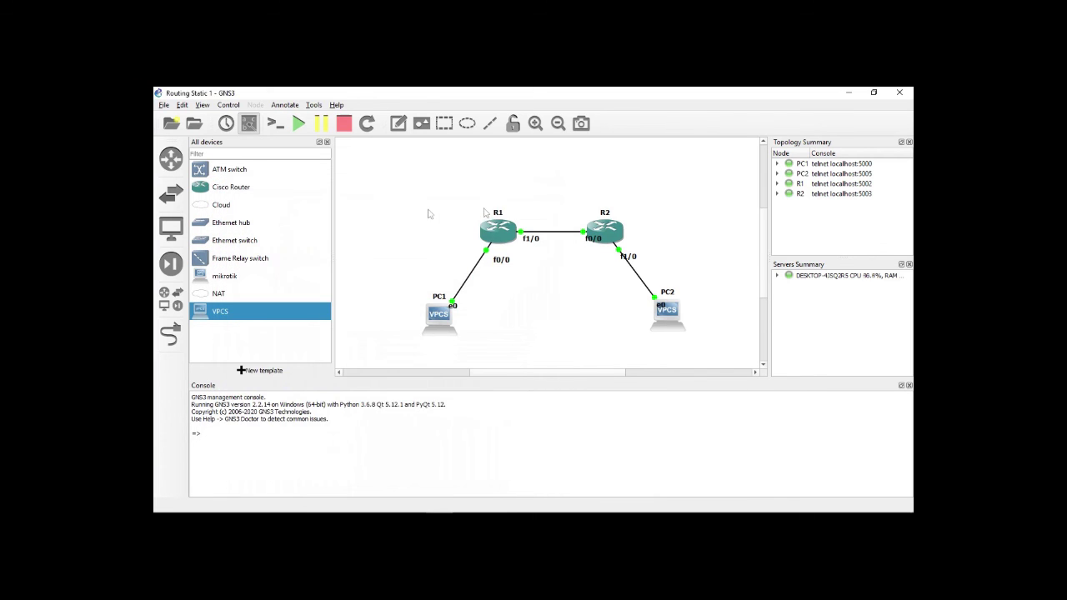